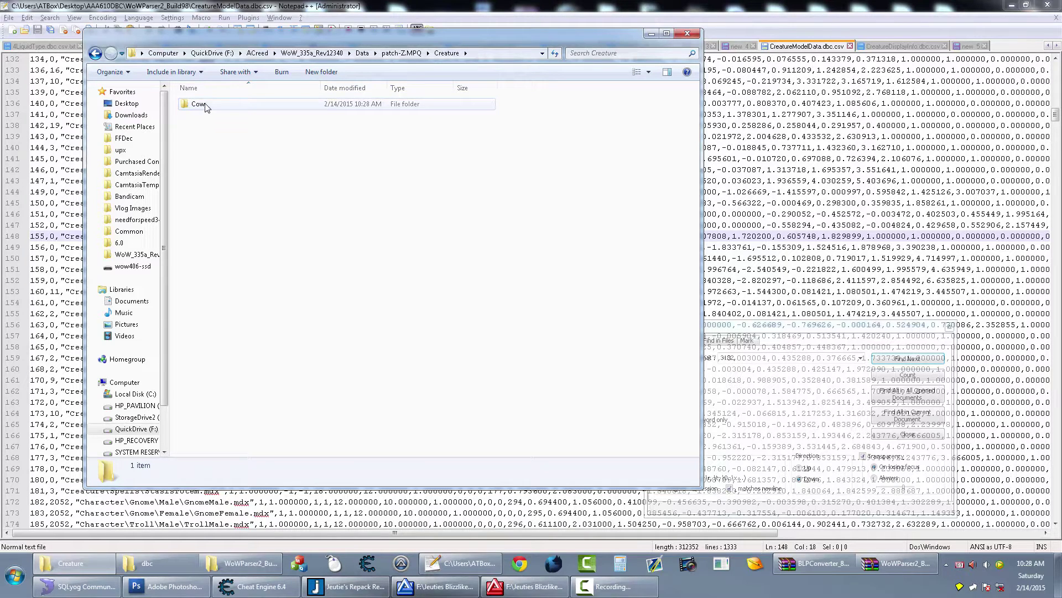
# Step: Rename the Cow folder in the patch's Creature folder as ChickenMount, copying the name from the new 5 note, and open it
pyautogui.press('F2')
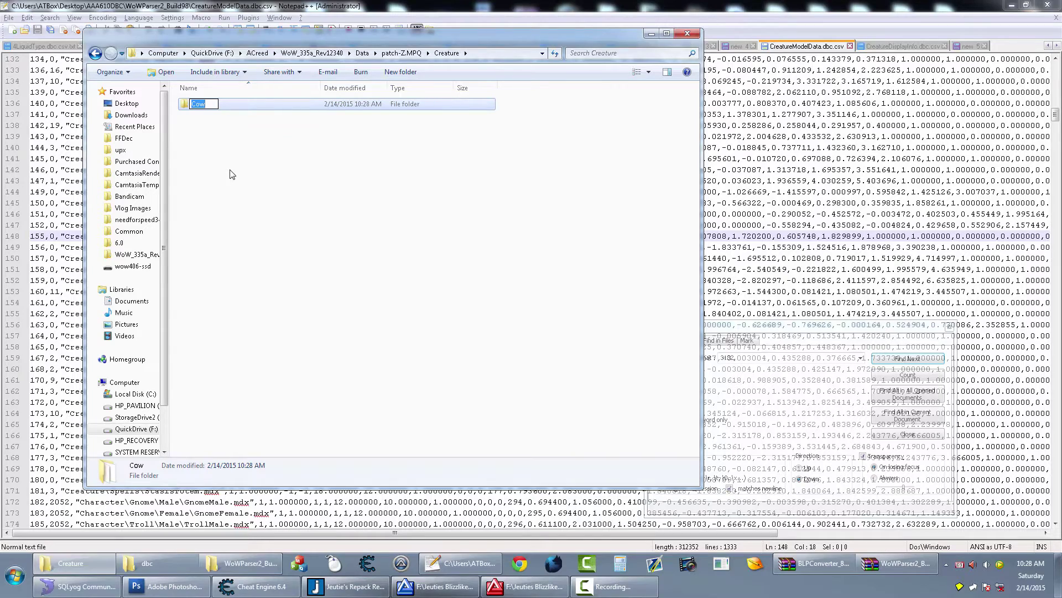
pyautogui.click(674, 5)
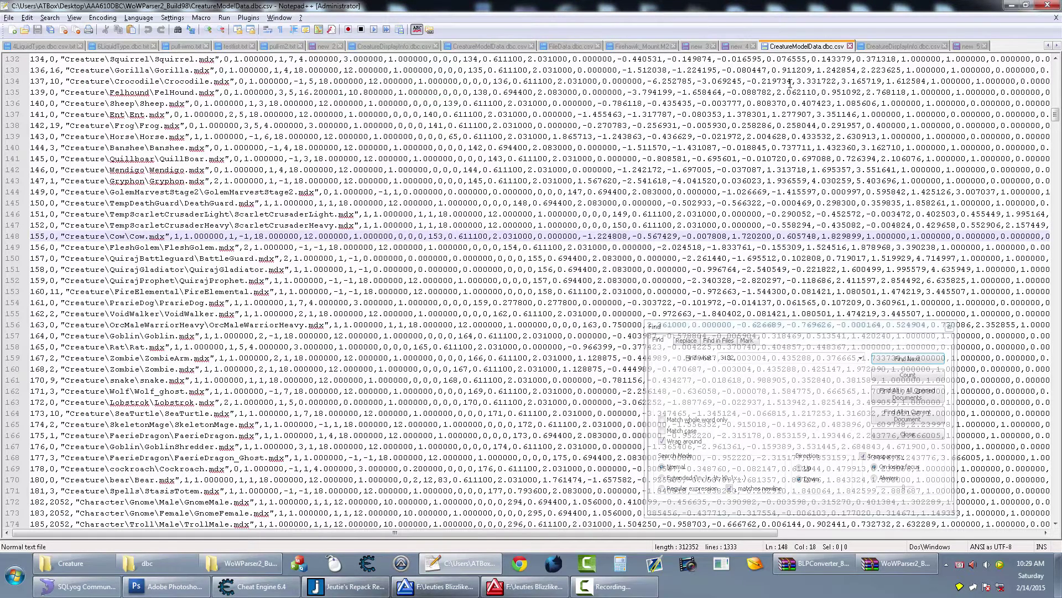
pyautogui.click(972, 46)
pyautogui.doubleClick(132, 59)
pyautogui.hotkey('ctrl', 'c')
pyautogui.hotkey('alt', 'Tab')
pyautogui.press('F2')
pyautogui.hotkey('ctrl', 'v')
pyautogui.click(207, 125)
pyautogui.doubleClick(211, 107)
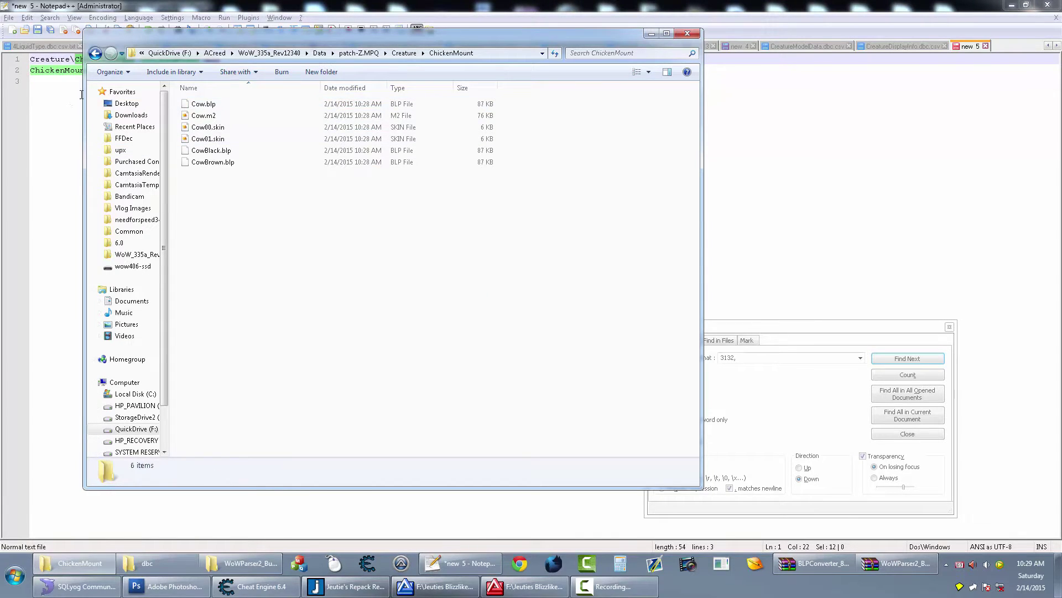
# Step: Copy the model file name from the path in the new 5 note and rename Cow.m2 as ChickenMount.m2
pyautogui.click(75, 99)
pyautogui.doubleClick(177, 59)
pyautogui.hotkey('ctrl', 'c')
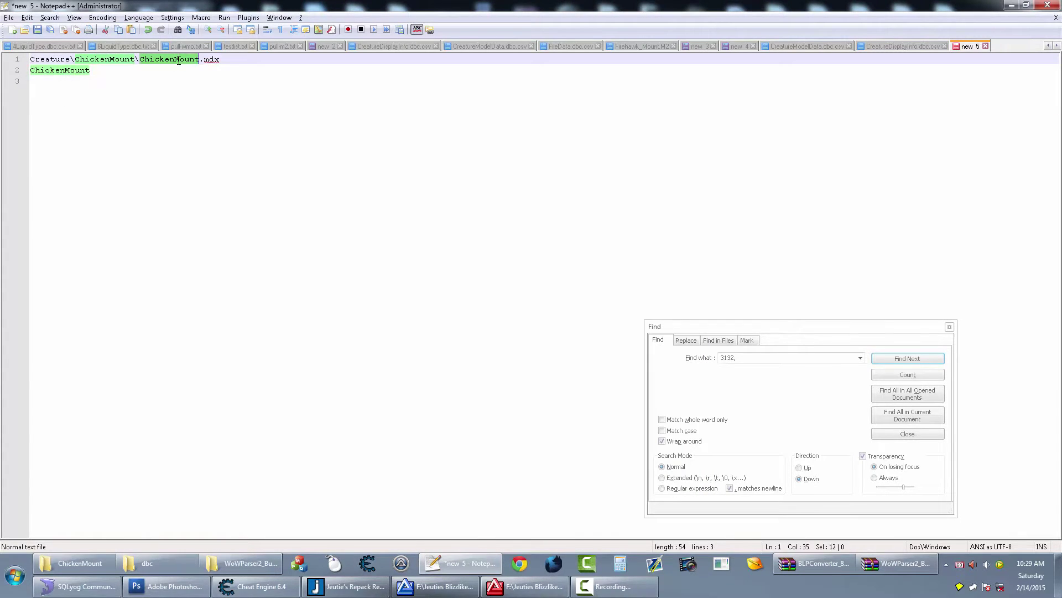
pyautogui.hotkey('alt', 'Tab')
pyautogui.click(205, 115)
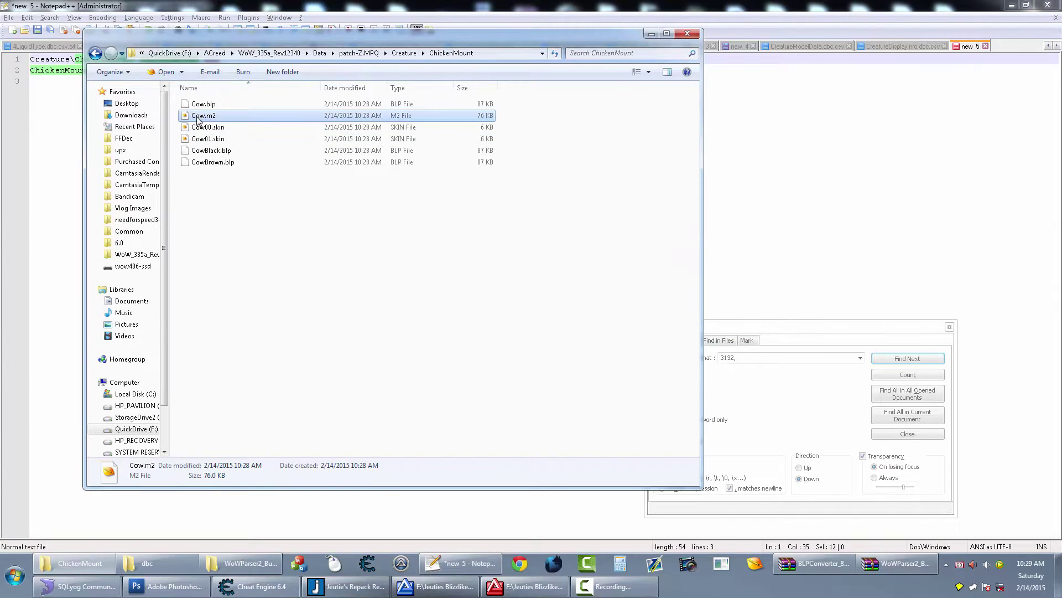
pyautogui.press('F2')
pyautogui.hotkey('ctrl', 'v')
# Step: Rename the two skin files Cow00.skin and Cow01.skin as ChickenMount00.skin and ChickenMount01.skin
pyautogui.press('Tab')
pyautogui.hotkey('ctrl', 'v')
pyautogui.write('00')
pyautogui.press('Tab')
pyautogui.hotkey('ctrl', 'v')
pyautogui.write('01')
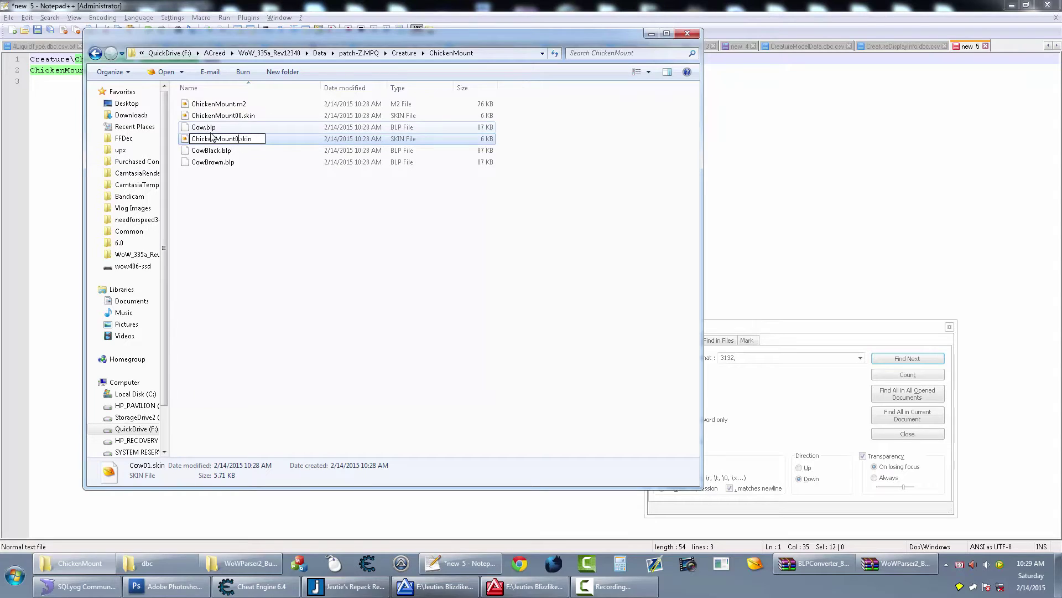
pyautogui.press('Return')
pyautogui.click(229, 198)
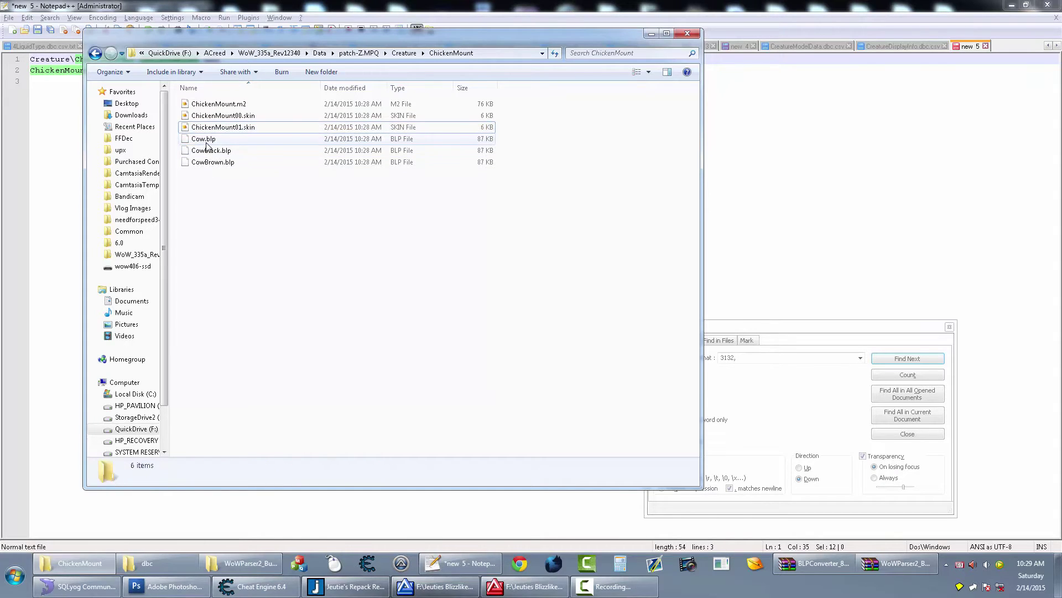
# Step: Check the Cow texture entry in CreatureDisplayInfo.dbc.csv and rename Cow.blp as ChickenMount.blp, using the name from the note's second line
pyautogui.click(80, 127)
pyautogui.doubleClick(73, 72)
pyautogui.hotkey('ctrl', 'c')
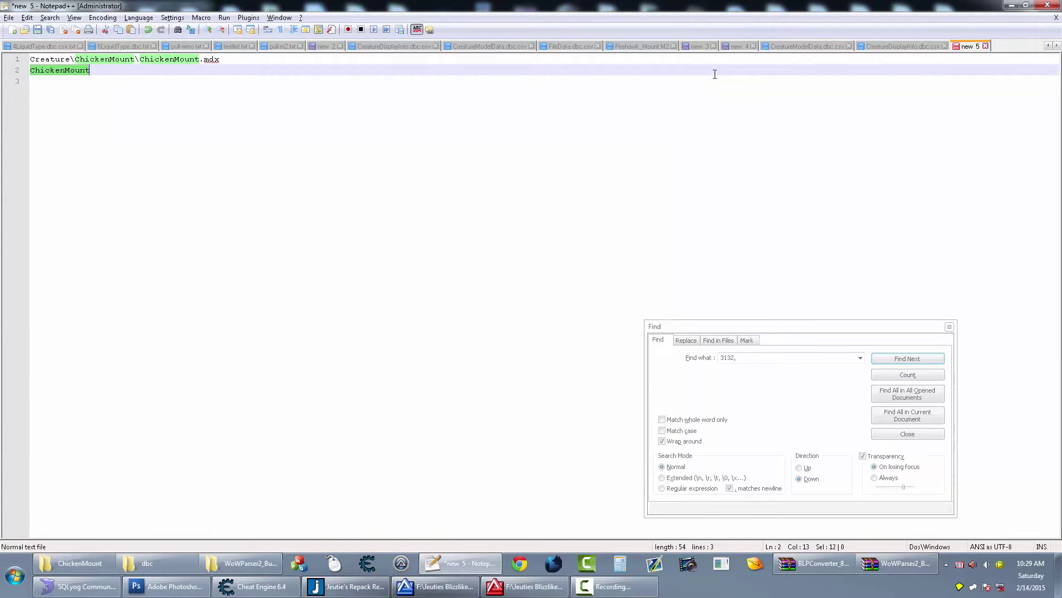
pyautogui.click(899, 46)
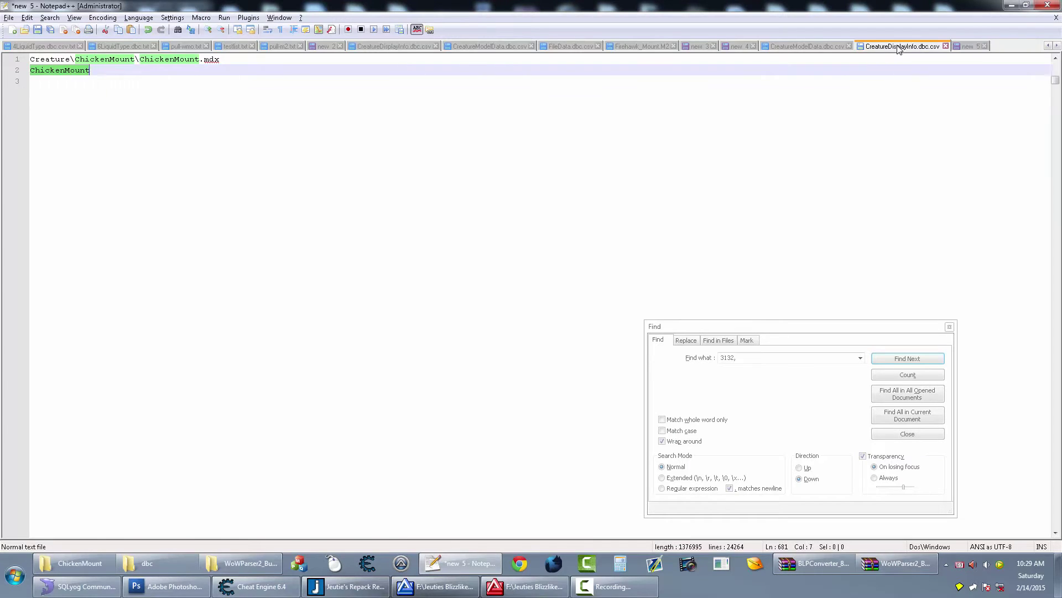
pyautogui.click(172, 104)
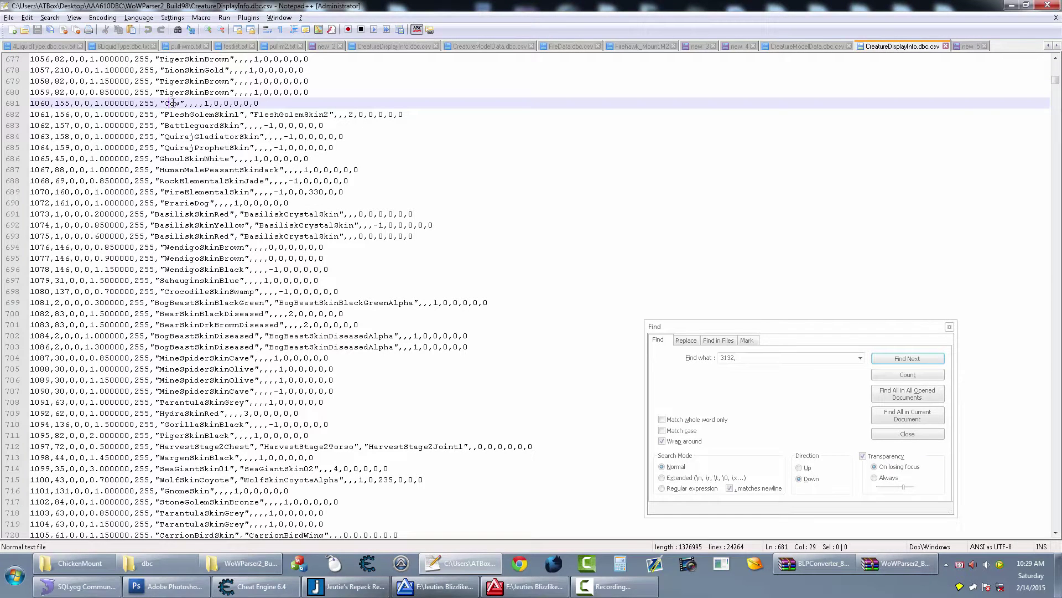
pyautogui.hotkey('alt', 'Tab')
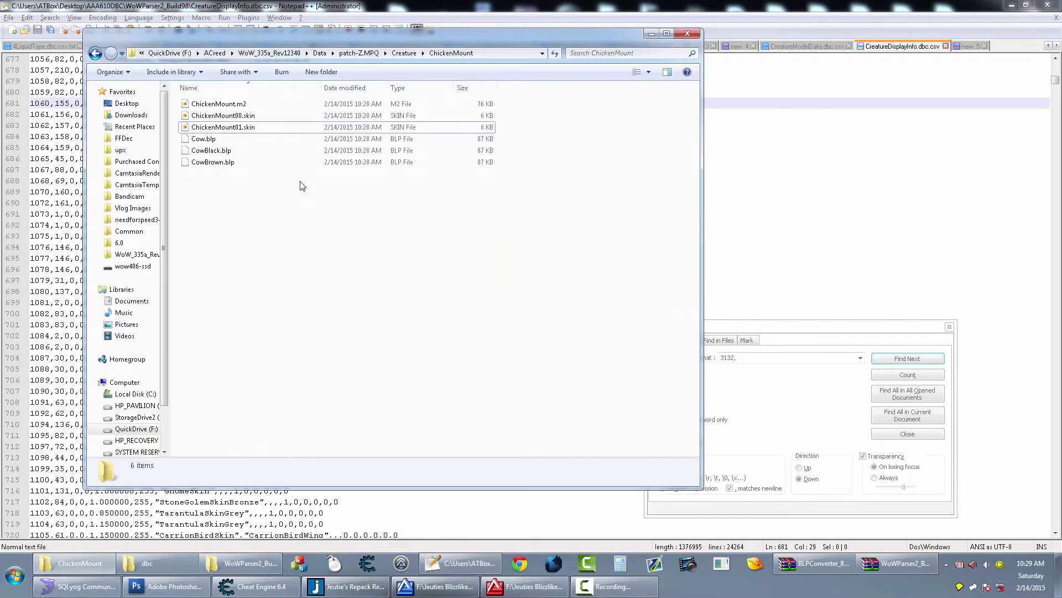
pyautogui.click(205, 140)
pyautogui.press('F2')
pyautogui.hotkey('ctrl', 'v')
pyautogui.press('Return')
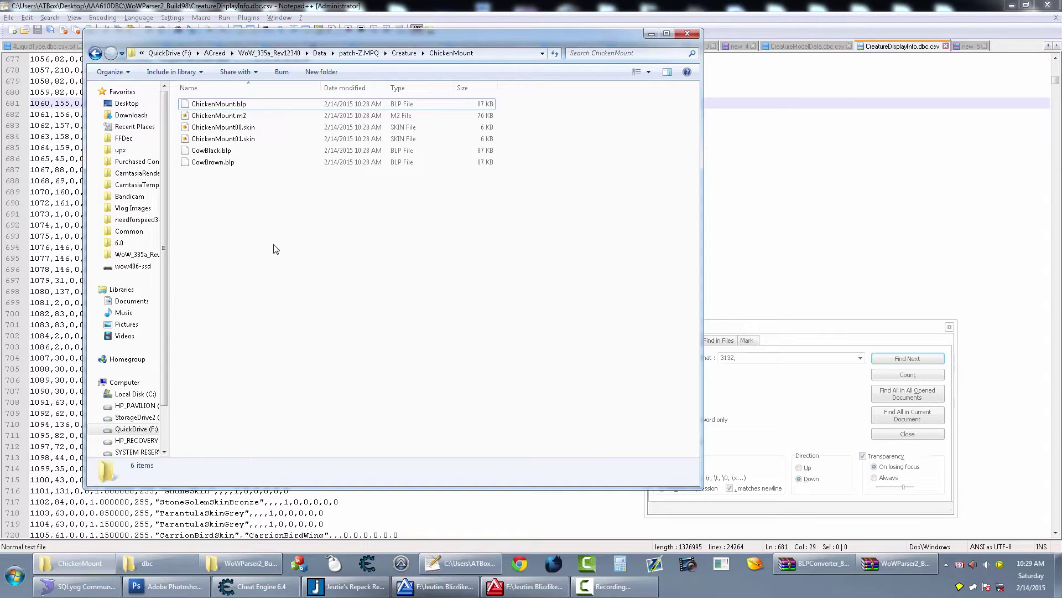
# Step: Launch the World of Warcraft client and enter the world with the level 86 mage character
pyautogui.click(15, 575)
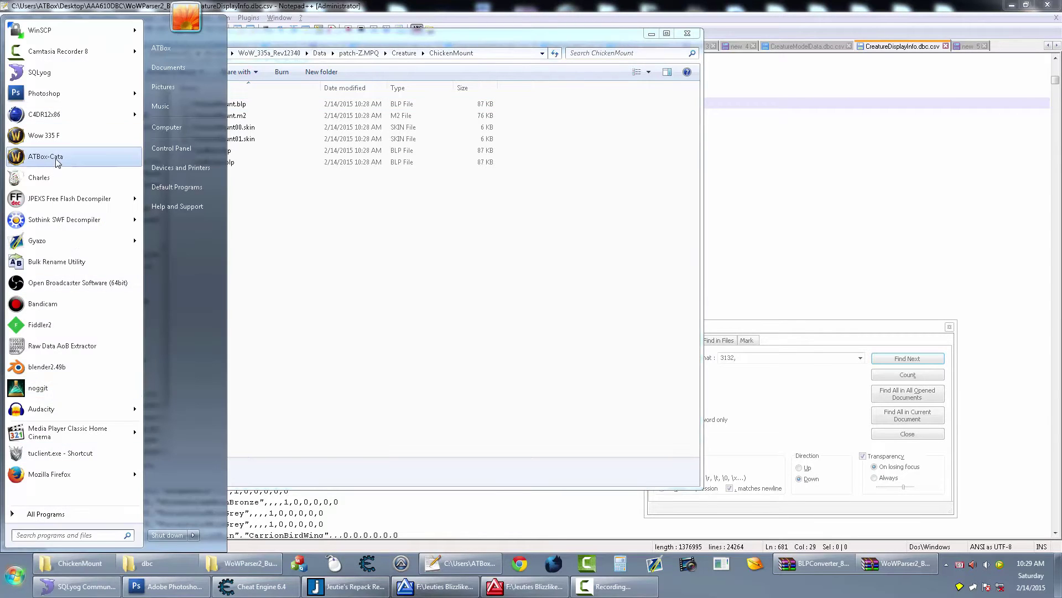
pyautogui.click(58, 161)
pyautogui.click(552, 298)
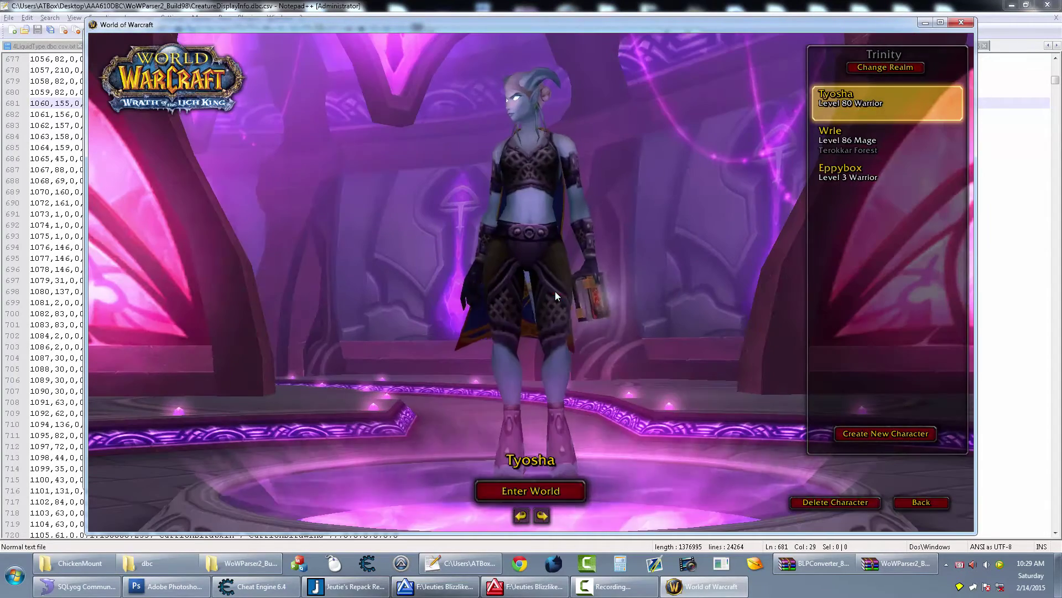
pyautogui.doubleClick(854, 142)
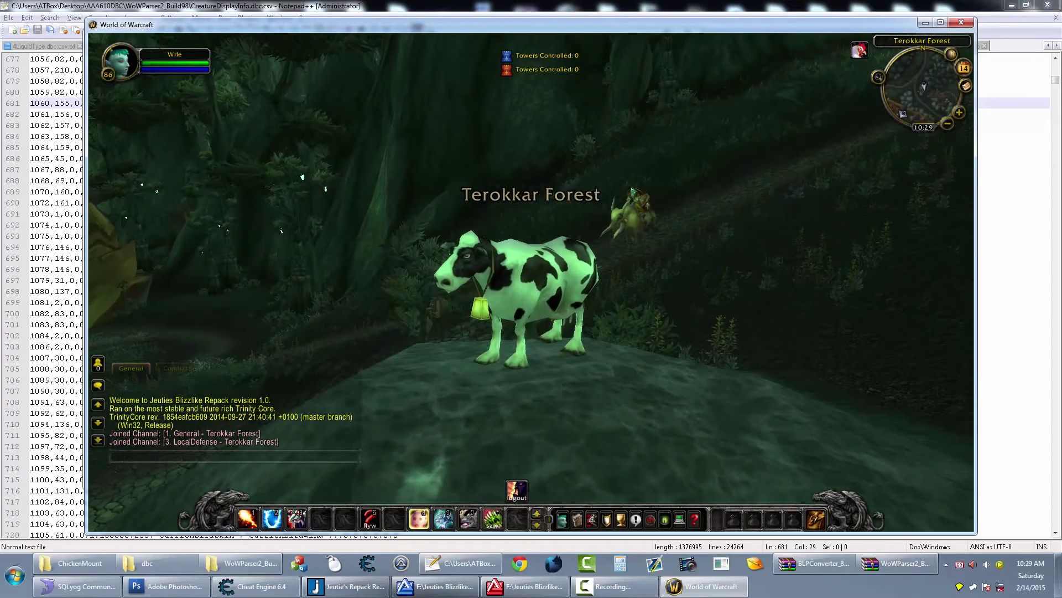
# Step: Examine the cow model in Terokkar Forest from several angles and while it walks around
pyautogui.moveTo(532, 282); pyautogui.dragTo(476, 282)
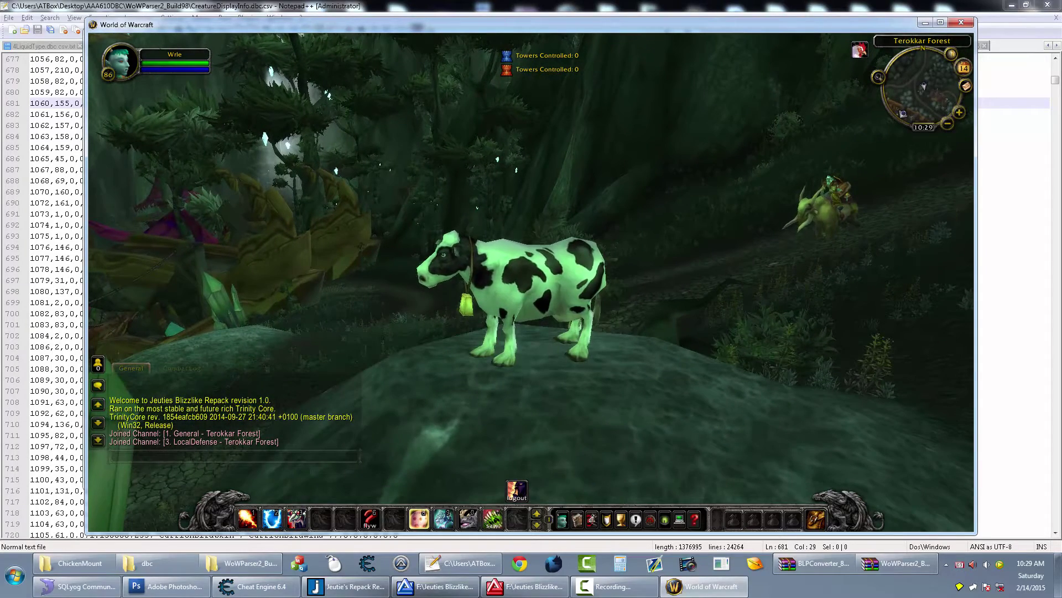
pyautogui.moveTo(476, 283); pyautogui.dragTo(520, 282)
pyautogui.press('w')
pyautogui.press('w')
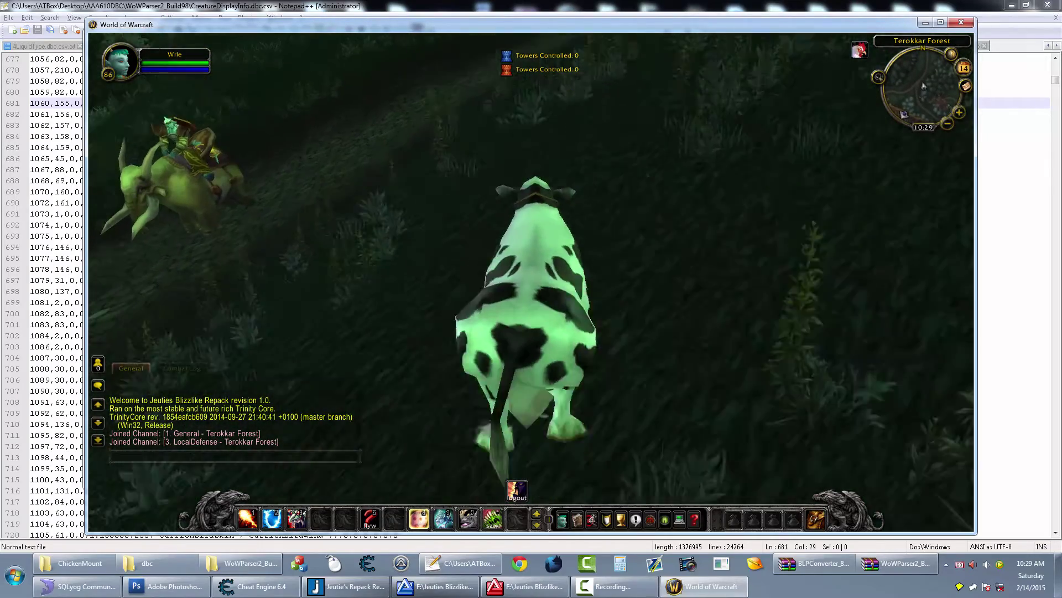
pyautogui.press('w')
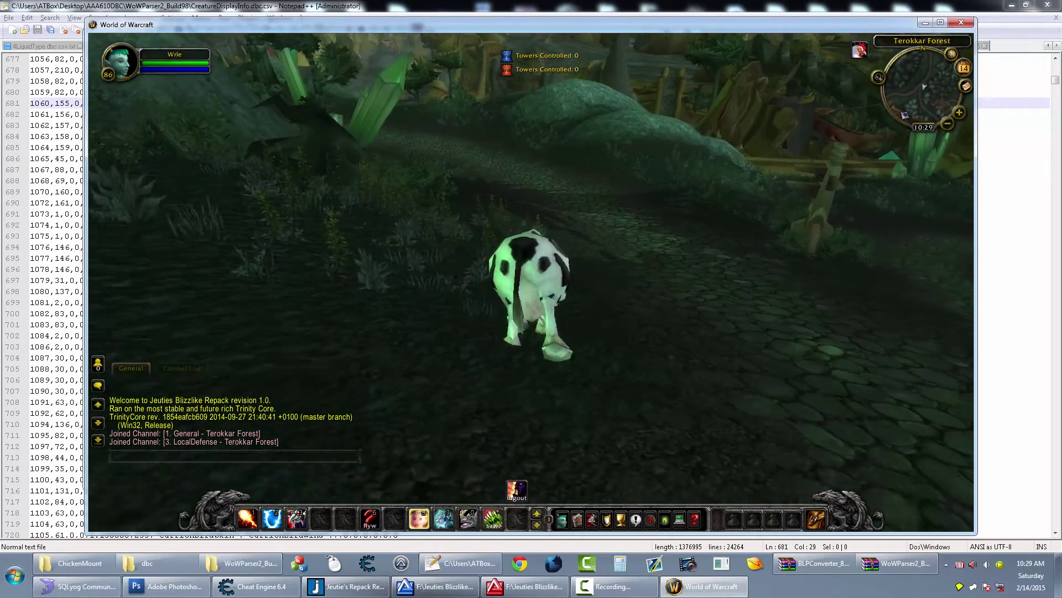
pyautogui.press('a')
pyautogui.press('a')
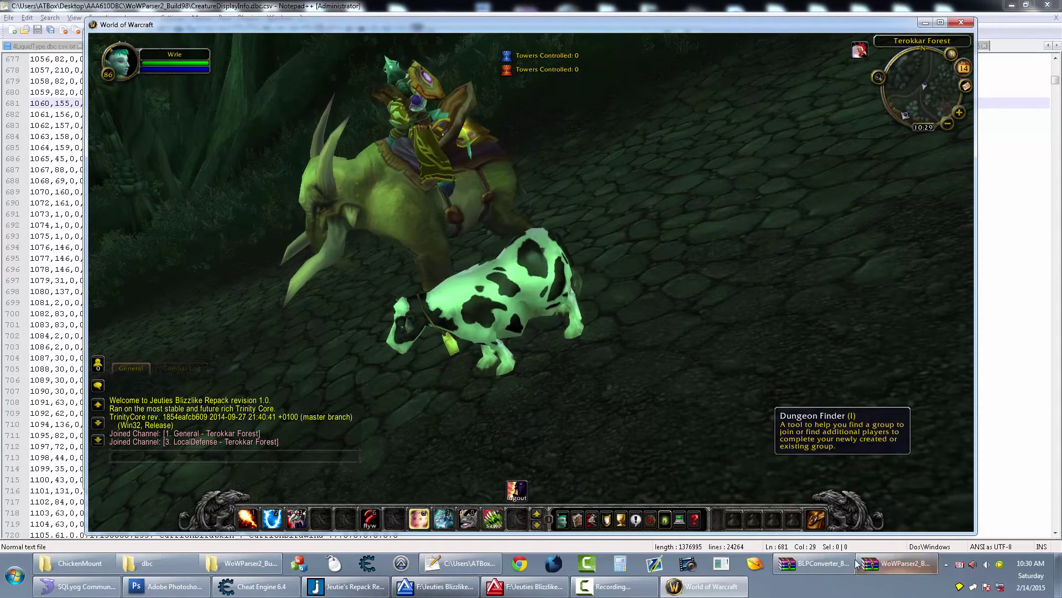
# Step: Switch to 010 Editor, close the Startup page and open ChickenMount.m2 from the ChickenMount folder
pyautogui.click(755, 563)
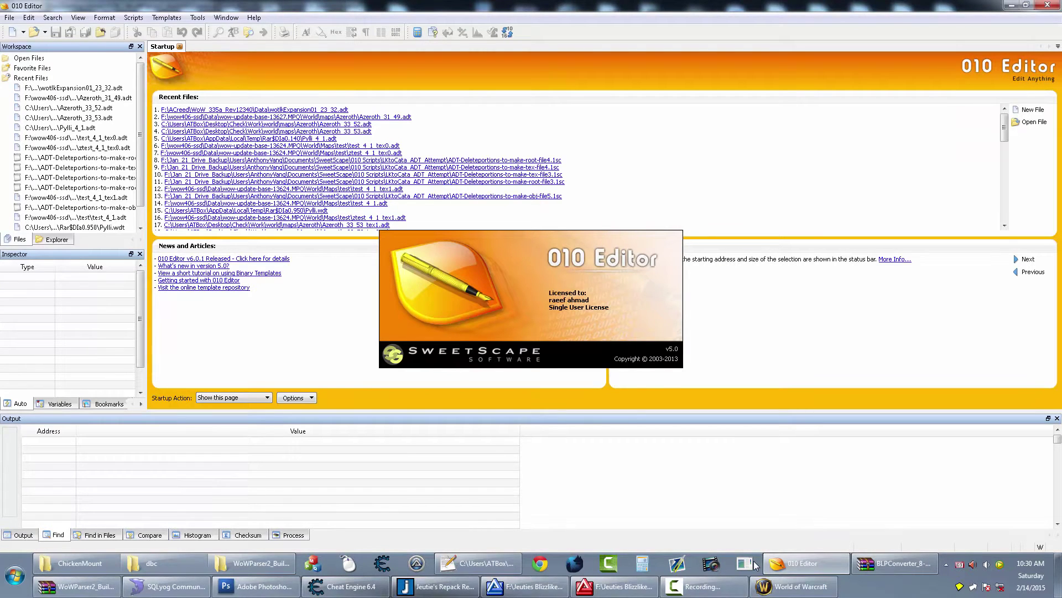
pyautogui.click(180, 47)
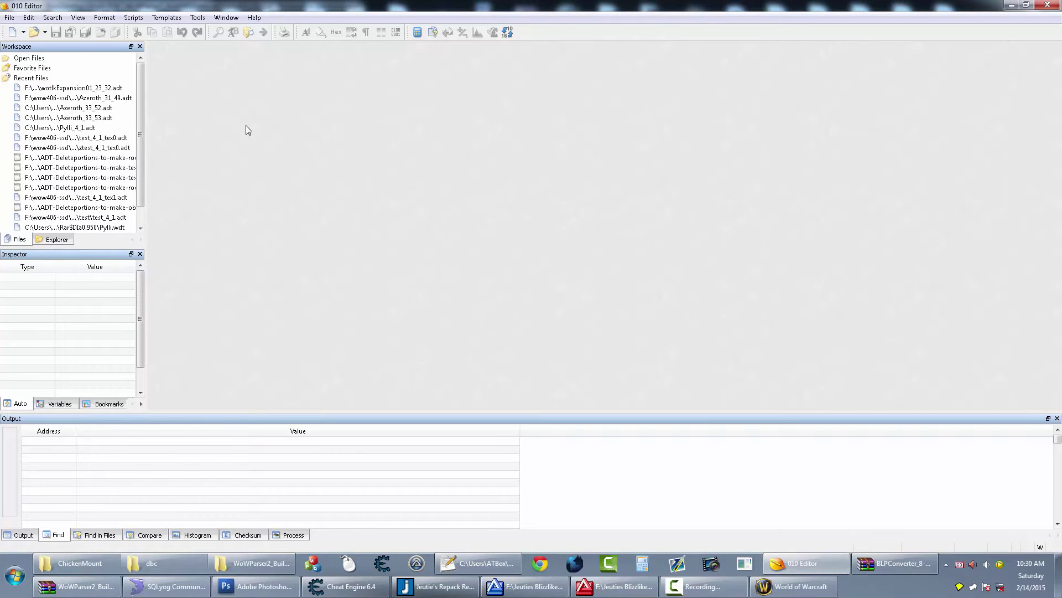
pyautogui.click(83, 562)
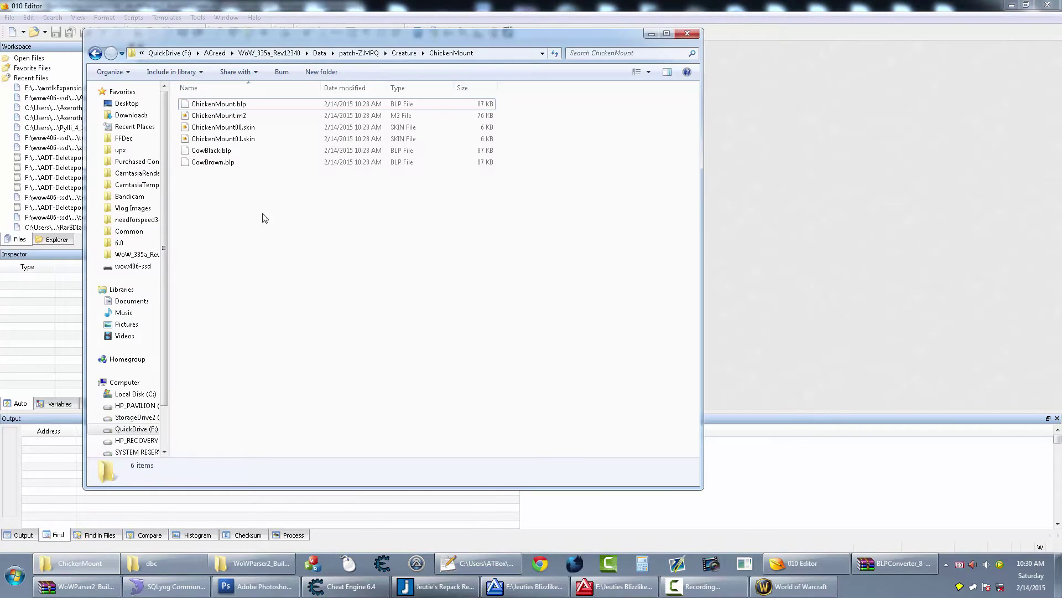
pyautogui.moveTo(218, 115); pyautogui.dragTo(727, 188)
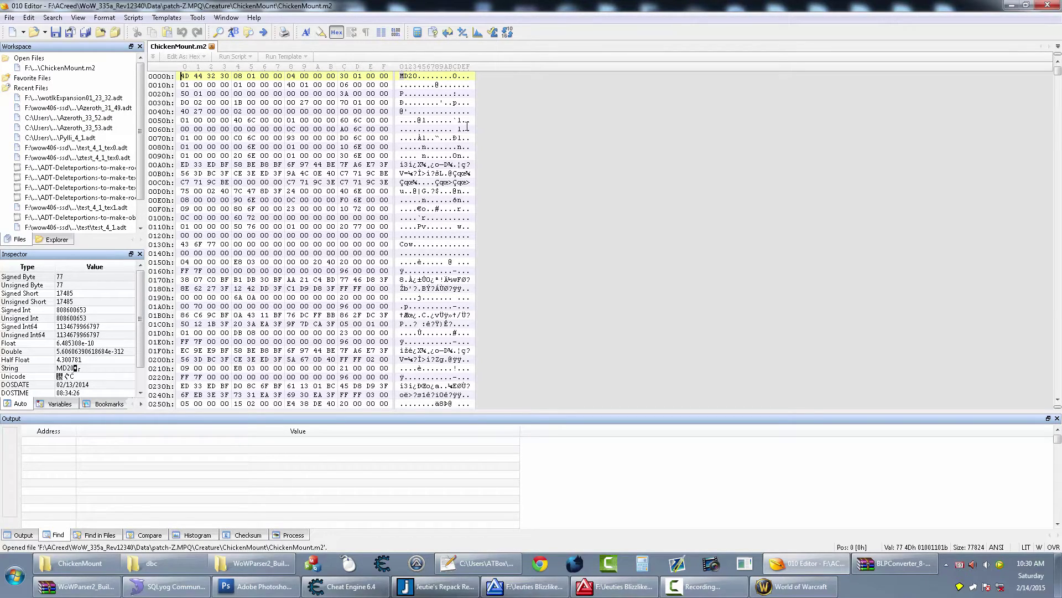
# Step: Run the M2Template1 template on ChickenMount.m2 and expand the M2_file structure in the results
pyautogui.click(170, 19)
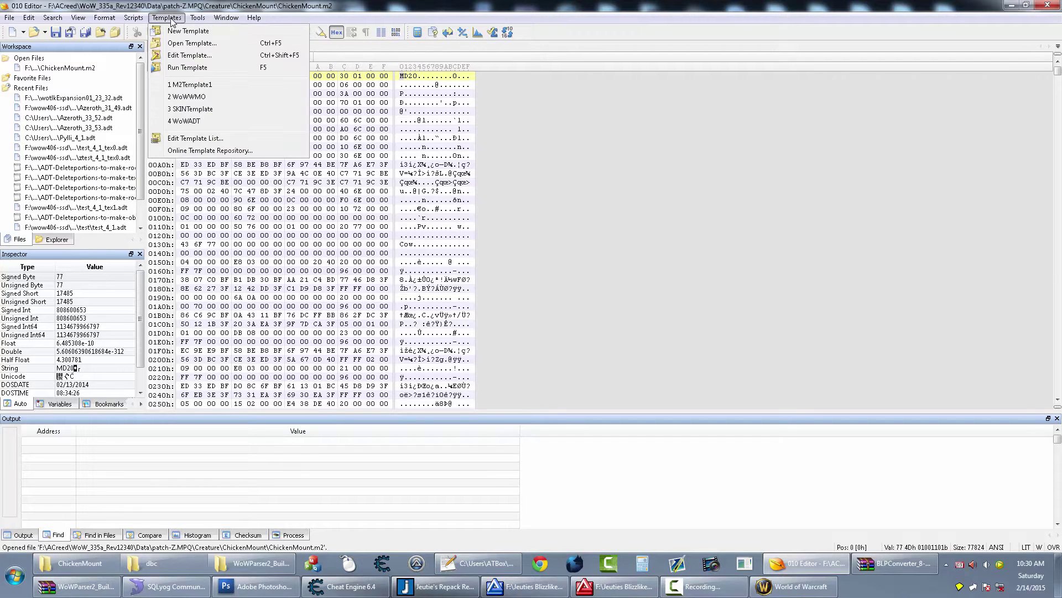
pyautogui.click(185, 85)
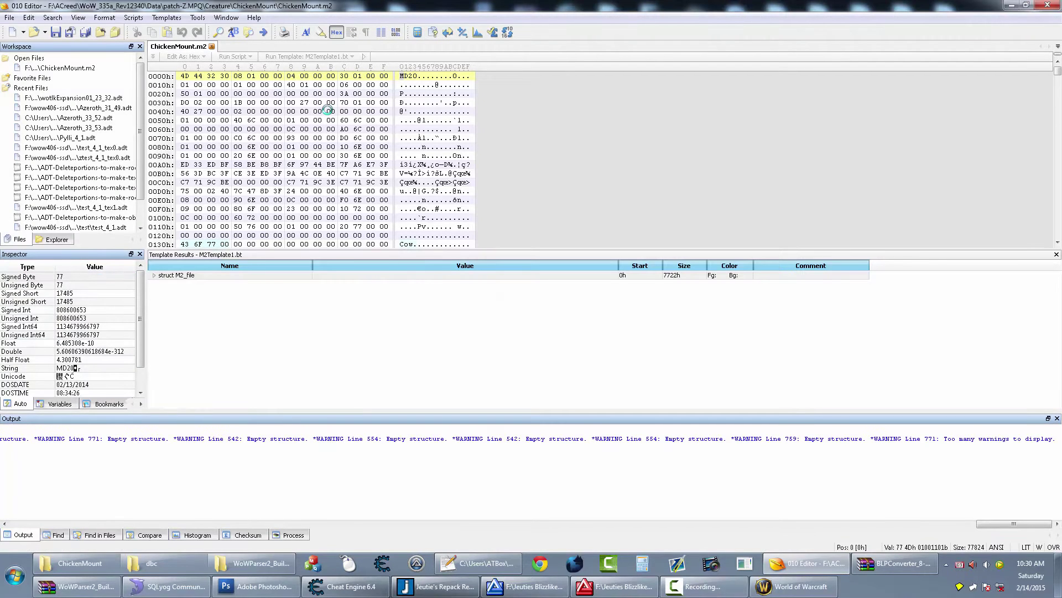
pyautogui.click(168, 19)
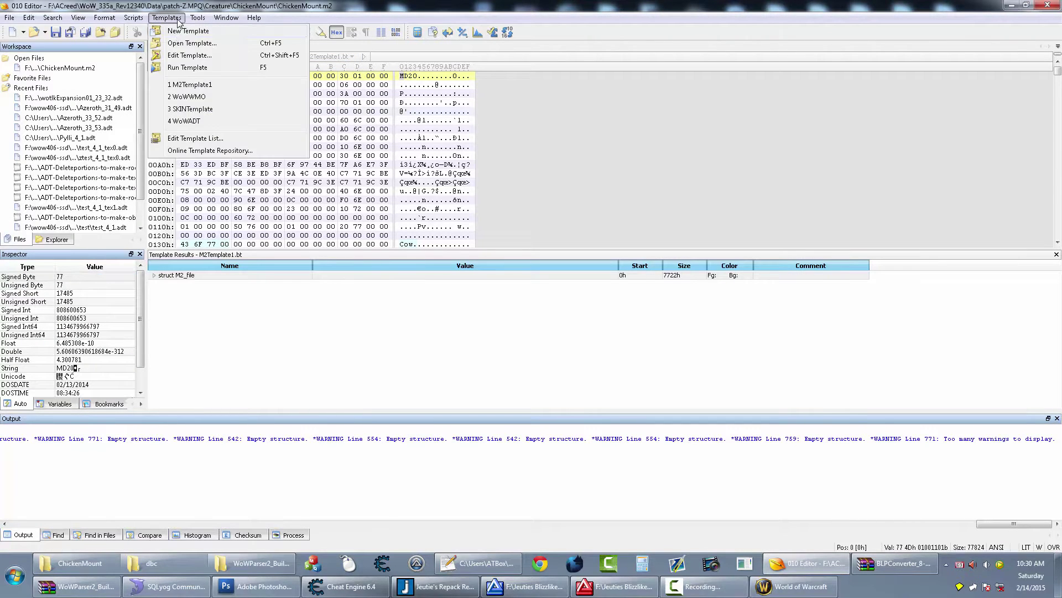
pyautogui.click(168, 19)
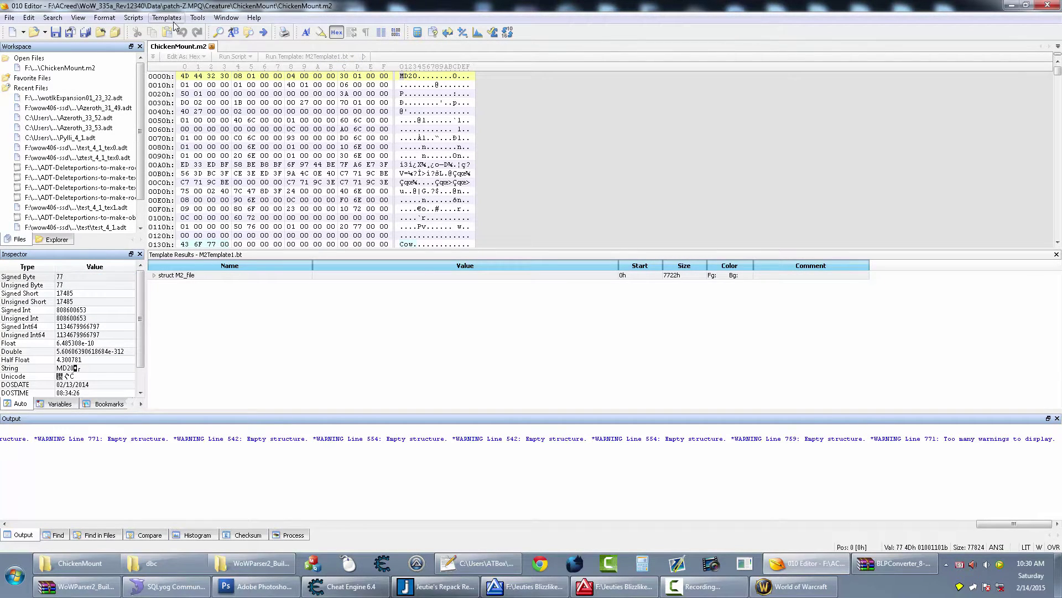
pyautogui.click(169, 18)
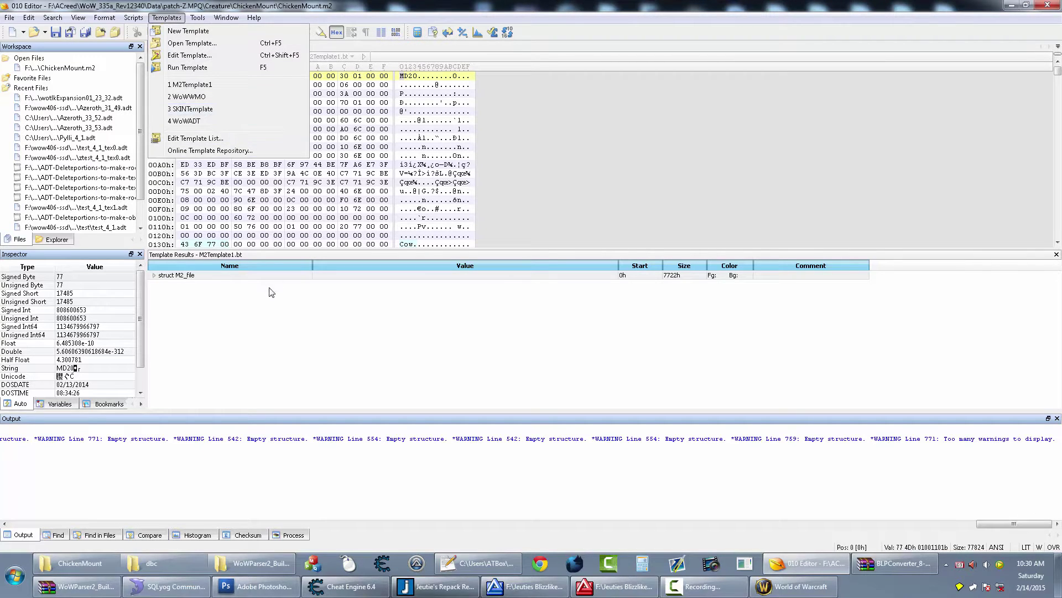
pyautogui.click(221, 276)
pyautogui.doubleClick(221, 275)
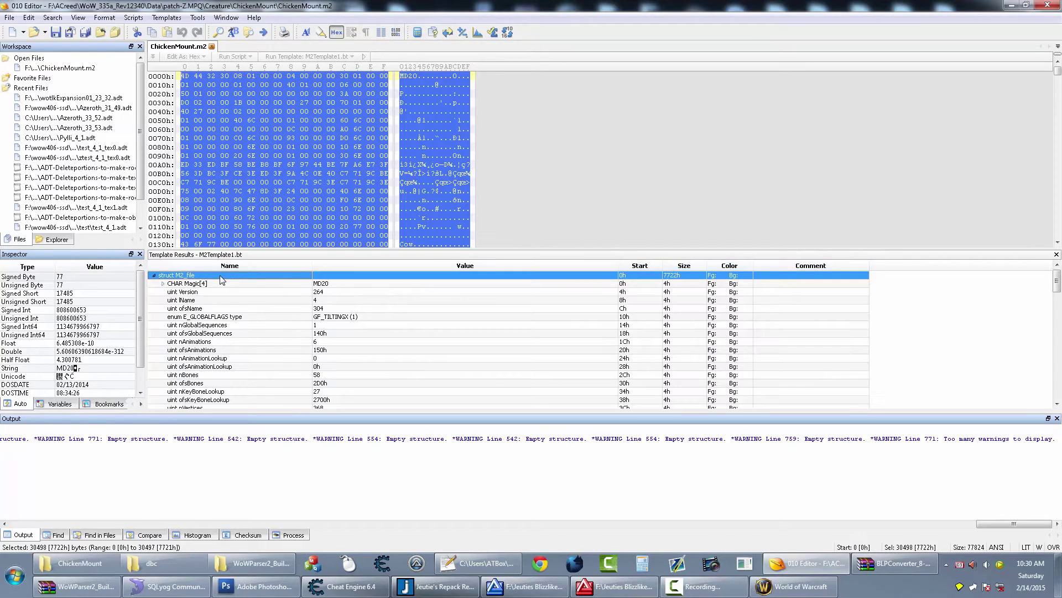
# Step: Look through the M2_file structures, from Textures to _AttachLookup, and expand Attachments to examine its entries
pyautogui.click(263, 299)
pyautogui.press('Down')
pyautogui.press('Down')
pyautogui.press('Down')
pyautogui.moveTo(1057, 278); pyautogui.dragTo(1057, 382)
pyautogui.click(250, 308)
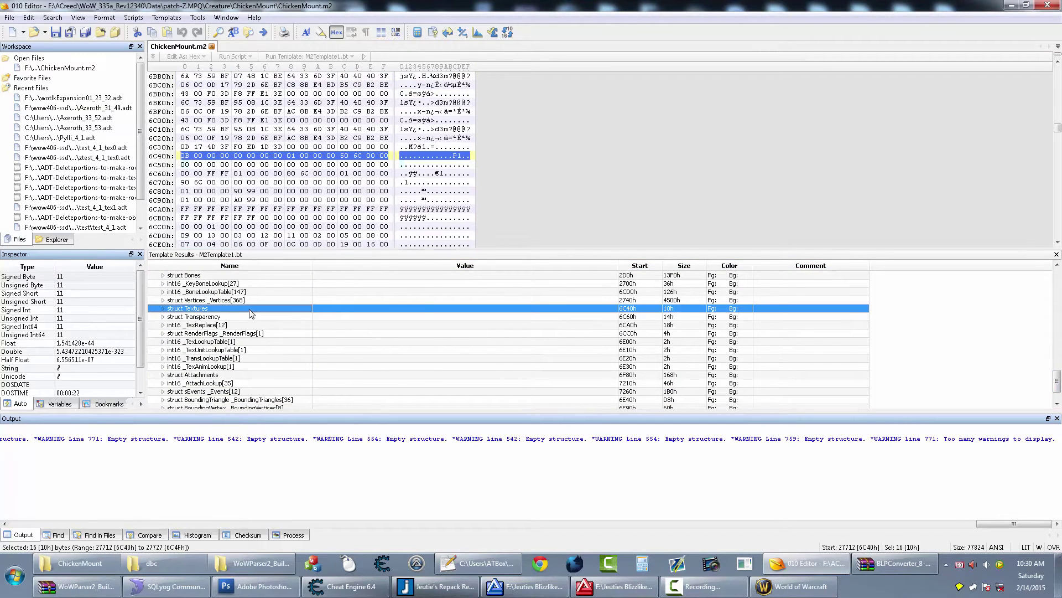
pyautogui.click(245, 318)
pyautogui.click(243, 326)
pyautogui.click(242, 334)
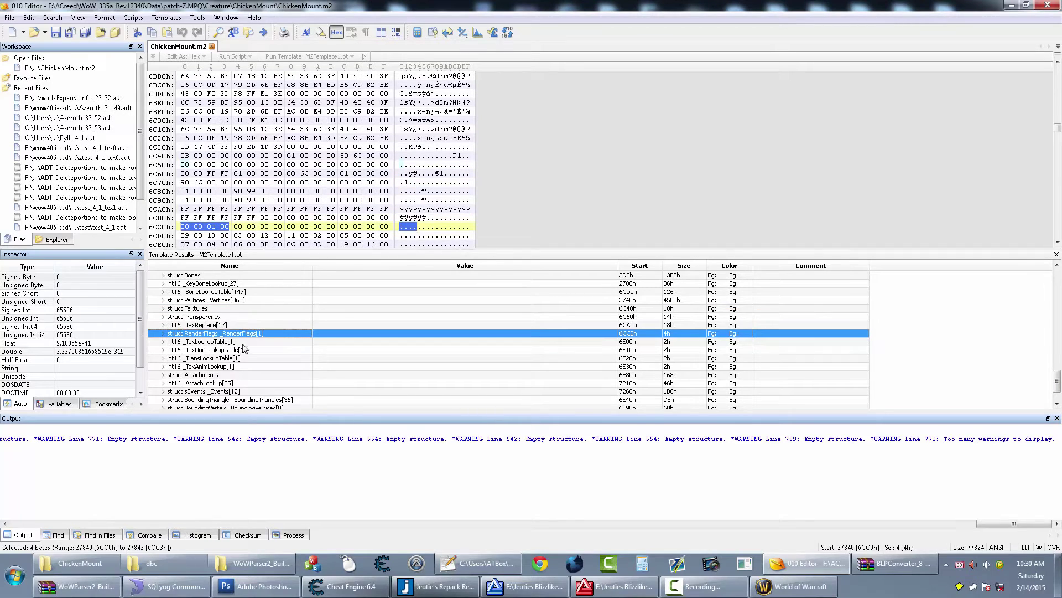
pyautogui.click(231, 383)
pyautogui.click(236, 374)
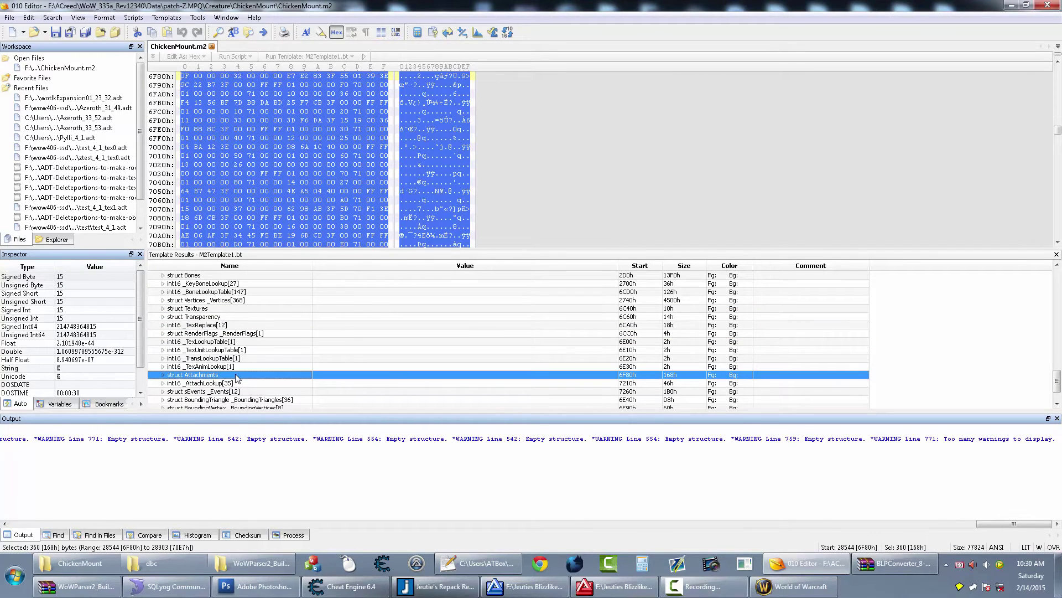
pyautogui.doubleClick(223, 376)
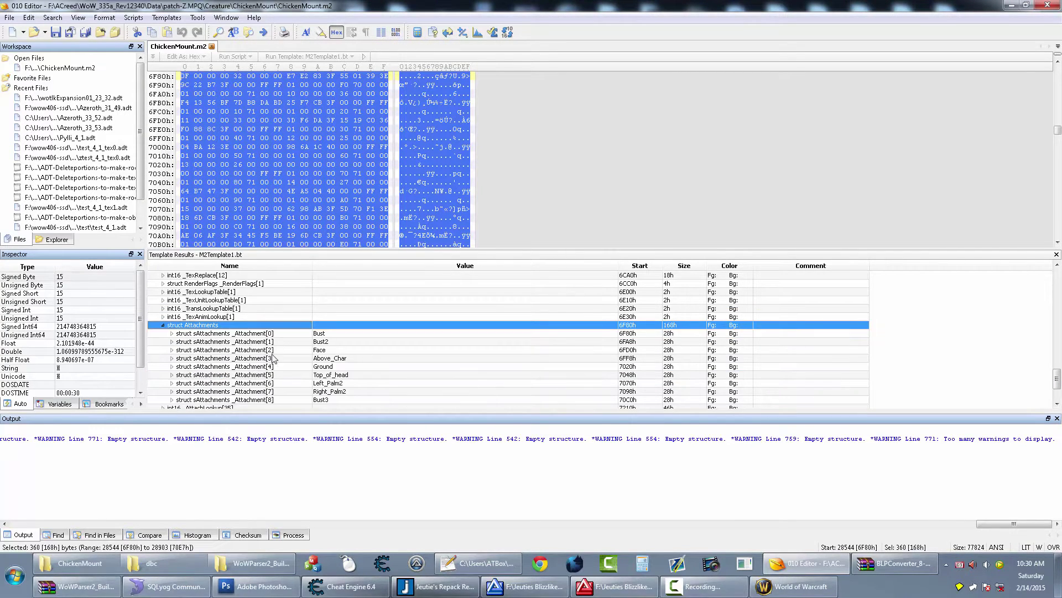
# Step: Expand the _AttachLookup[35] array and set the value of _AttachLookup[0] to 0
pyautogui.press('Down')
pyautogui.press('Down')
pyautogui.press('Down')
pyautogui.press('Down')
pyautogui.press('Down')
pyautogui.press('Down')
pyautogui.press('Down')
pyautogui.press('Down')
pyautogui.press('Down')
pyautogui.press('Down')
pyautogui.press('Down')
pyautogui.doubleClick(230, 391)
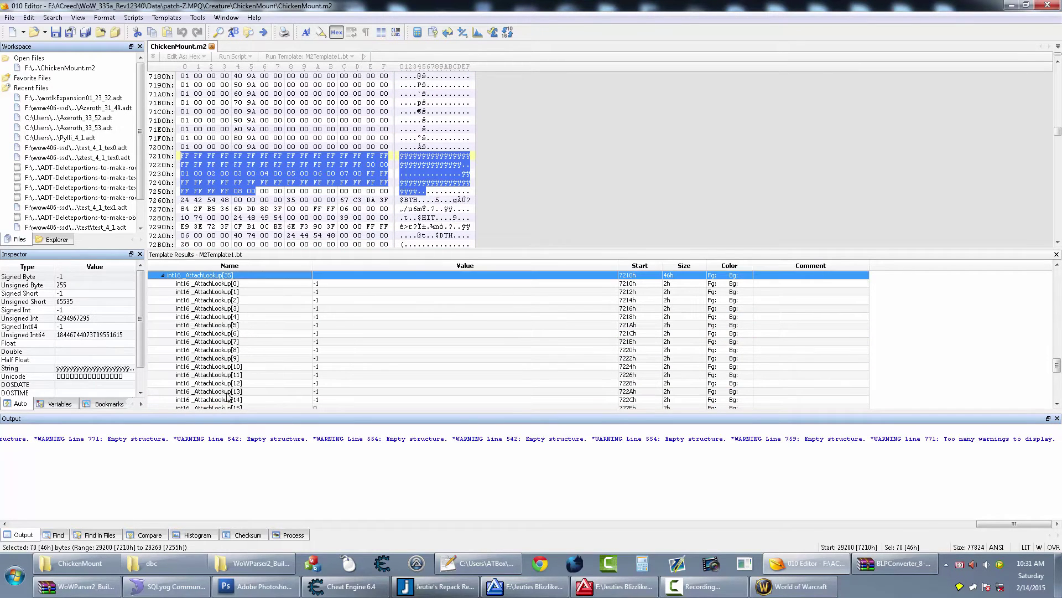
pyautogui.click(326, 285)
pyautogui.click(418, 283)
pyautogui.write('0')
pyautogui.press('Return')
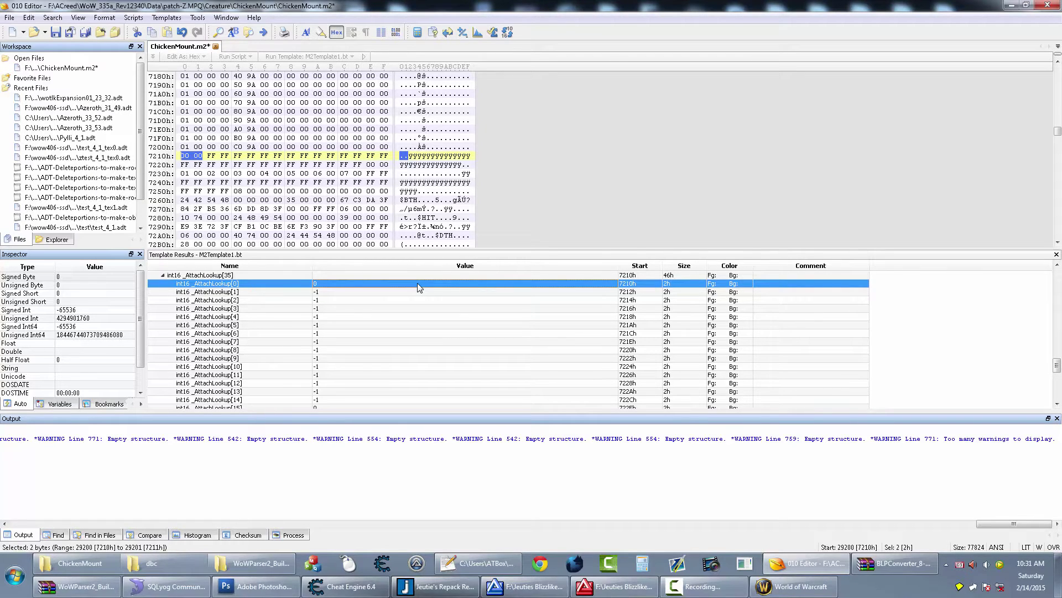
# Step: Save ChickenMount.m2, switch to World of Warcraft and enter the world to view the rider on the cow mount
pyautogui.hotkey('ctrl', 's')
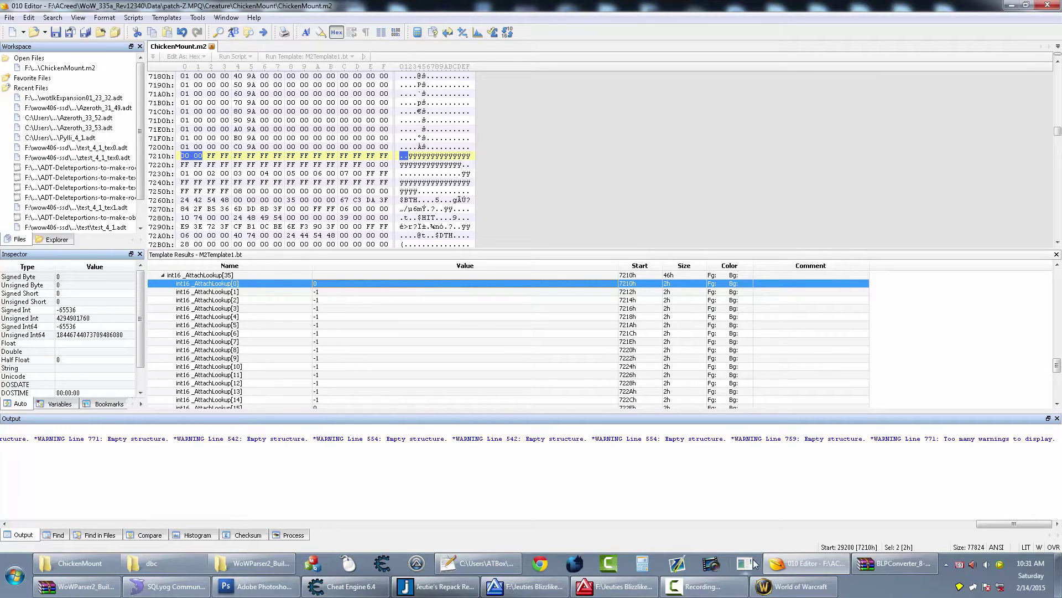
pyautogui.click(777, 587)
pyautogui.click(527, 497)
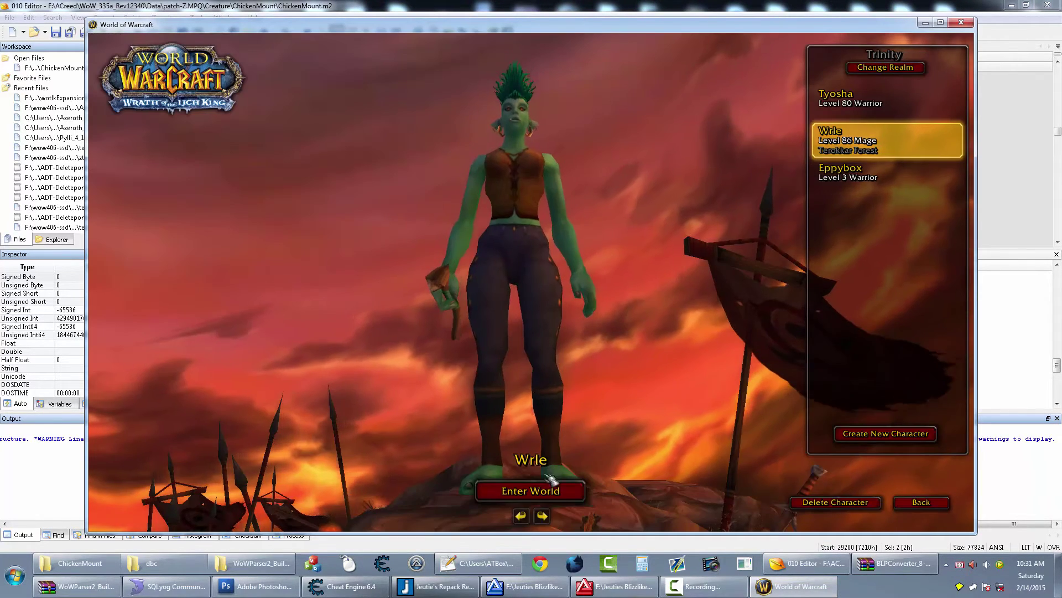
pyautogui.click(553, 491)
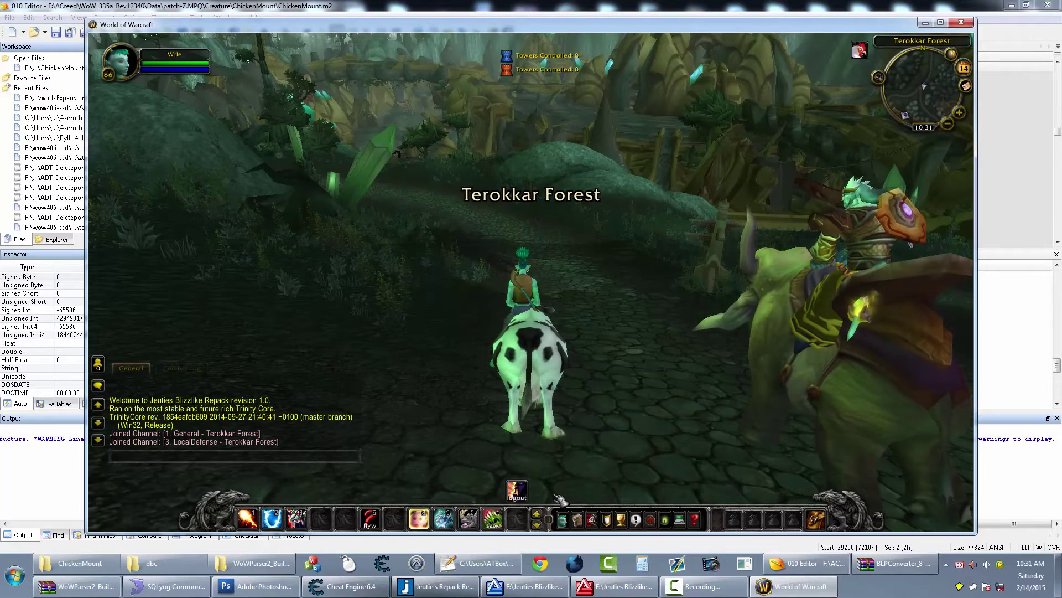
pyautogui.moveTo(554, 495); pyautogui.dragTo(697, 520)
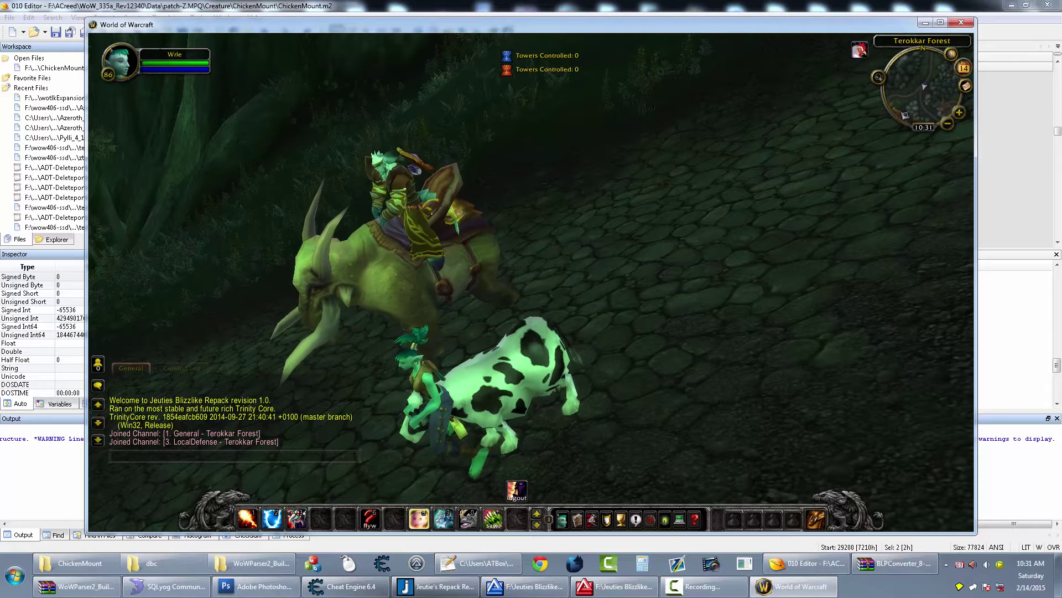
pyautogui.click(723, 594)
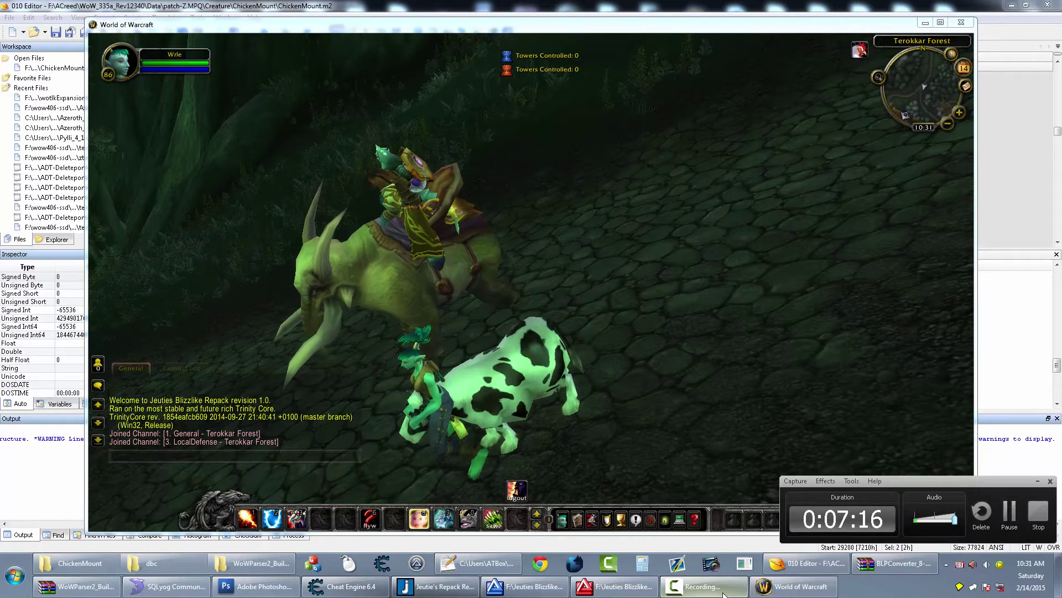
pyautogui.click(724, 594)
pyautogui.moveTo(500, 365); pyautogui.dragTo(499, 366)
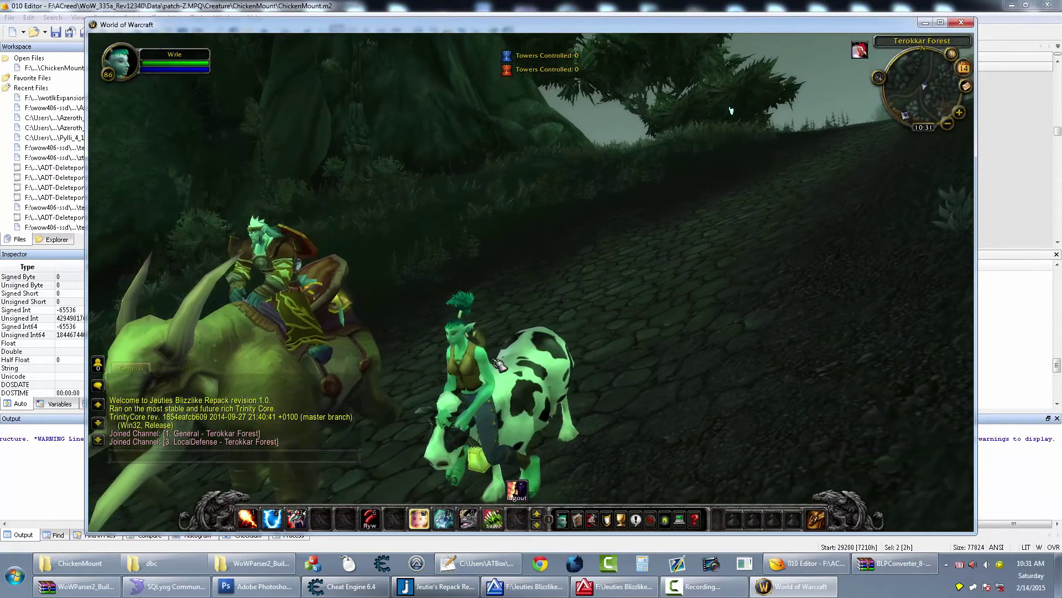
# Step: Switch to 010 Editor, collapse the _AttachLookup array and expand _Attachment[0] (Bust) to select its Bone value
pyautogui.hotkey('alt', 'Tab')
pyautogui.doubleClick(212, 275)
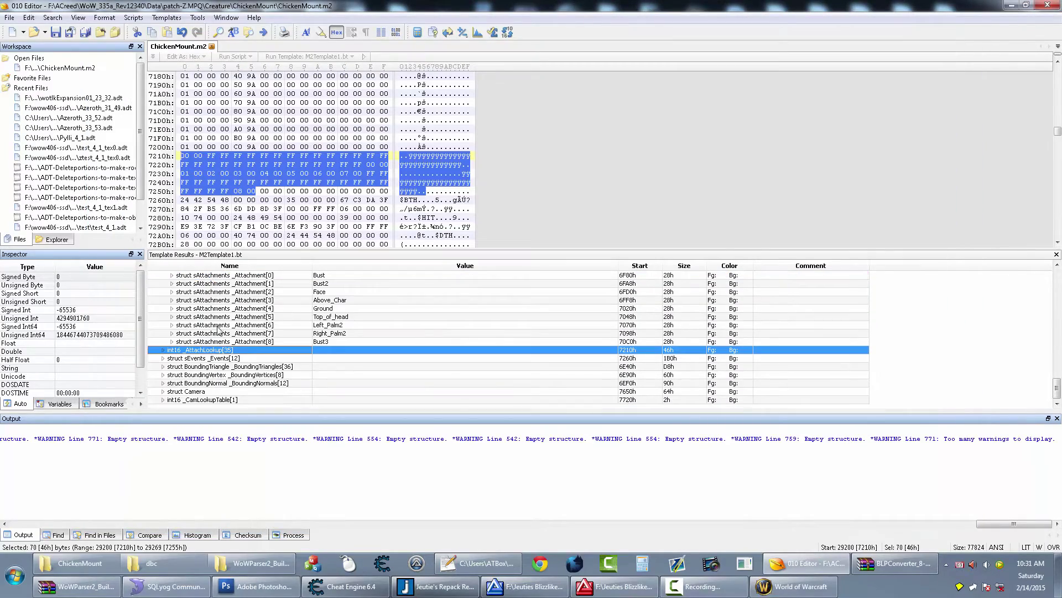
pyautogui.press('Up')
pyautogui.press('Up')
pyautogui.press('Up')
pyautogui.press('Up')
pyautogui.press('Up')
pyautogui.press('Up')
pyautogui.press('Up')
pyautogui.press('Up')
pyautogui.press('Up')
pyautogui.press('Up')
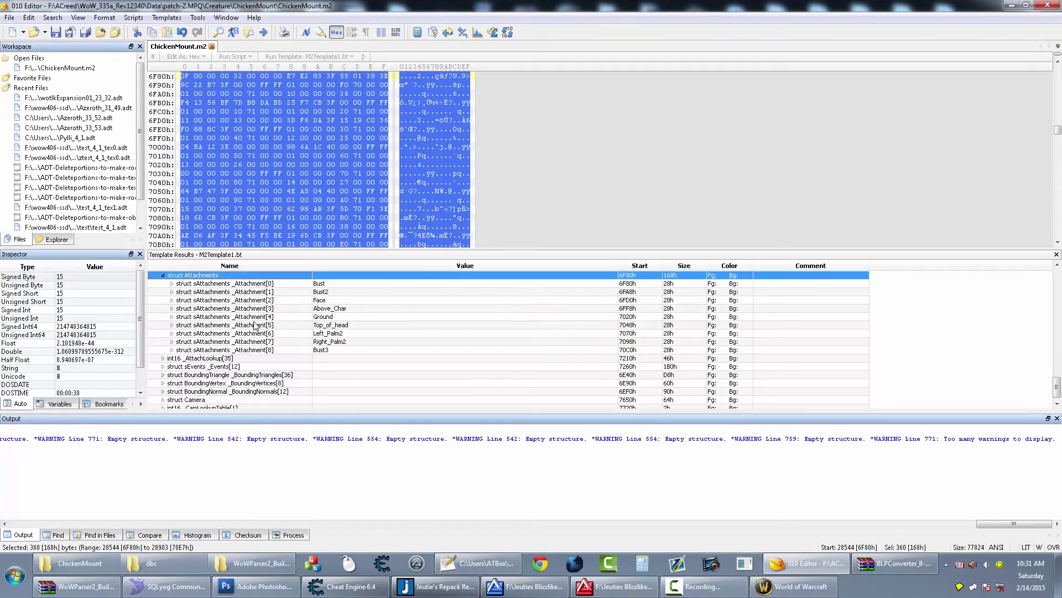
pyautogui.doubleClick(275, 283)
pyautogui.click(320, 300)
# Step: Switch to World of Warcraft and ride the cow mount forward to check how the rider sits and moves
pyautogui.hotkey('alt', 'Tab')
pyautogui.moveTo(341, 303); pyautogui.dragTo(215, 302)
pyautogui.press('w')
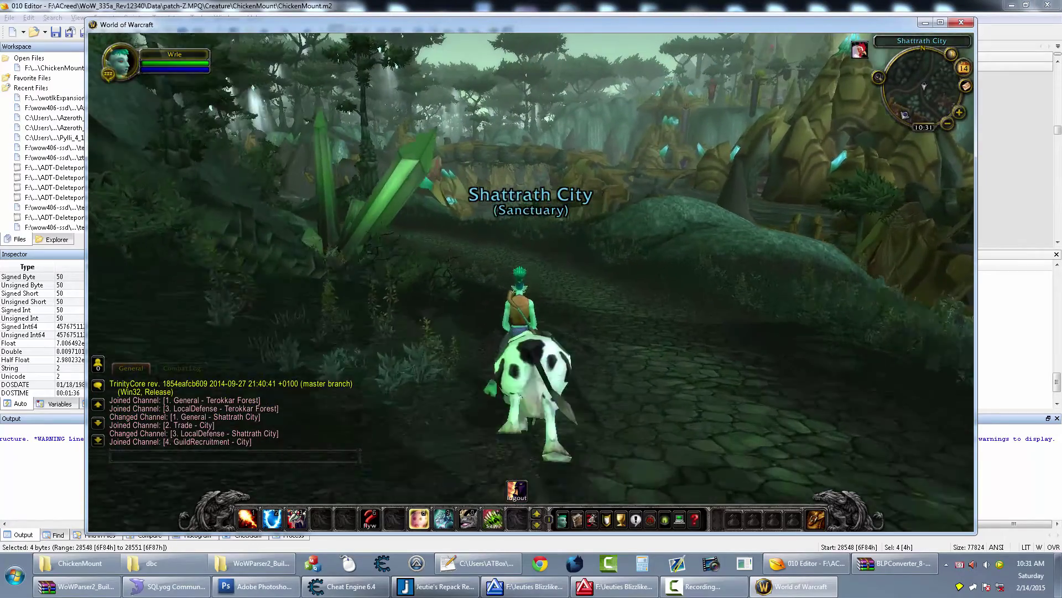
pyautogui.moveTo(341, 304); pyautogui.dragTo(576, 299)
# Step: Switch back to 010 Editor, set the Bone of _Attachment[0] to 54 and save ChickenMount.m2
pyautogui.hotkey('alt', 'Tab')
pyautogui.hotkey('alt', 'Tab')
pyautogui.write('54')
pyautogui.press('Return')
pyautogui.press('Up')
pyautogui.hotkey('ctrl', 's')
# Step: Switch to World of Warcraft, log out, re-enter the world and check the rider's placement while moving on the mount
pyautogui.hotkey('alt', 'Tab')
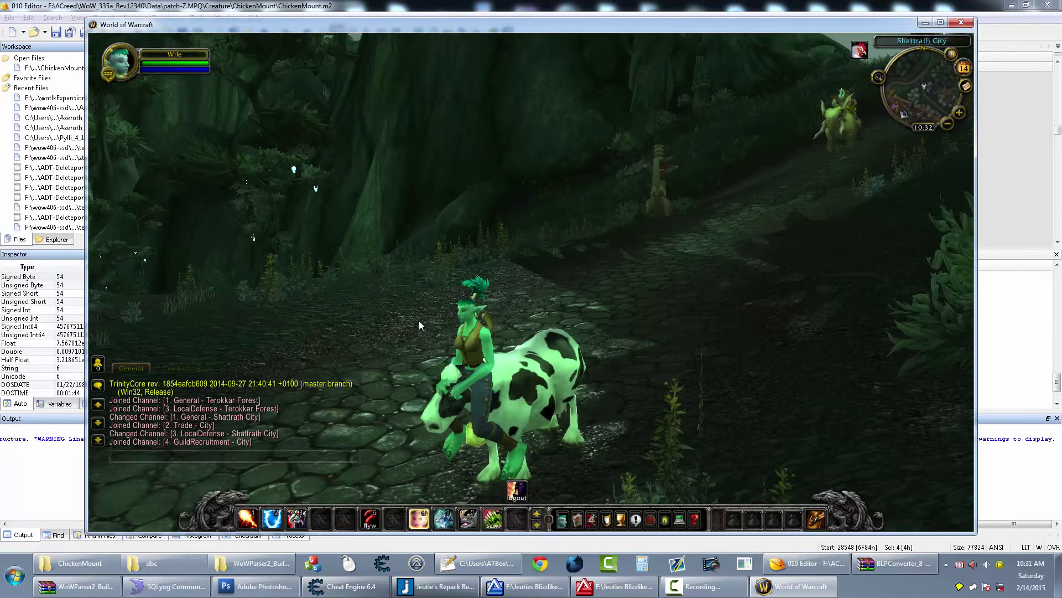
pyautogui.click(517, 489)
pyautogui.click(528, 490)
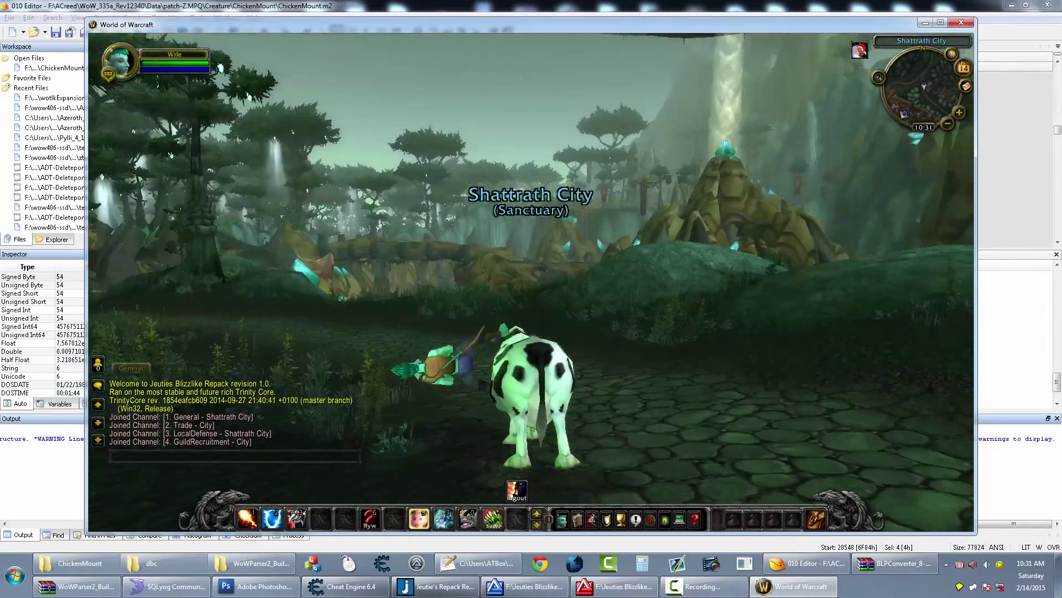
pyautogui.moveTo(531, 277); pyautogui.dragTo(703, 301)
pyautogui.press('w')
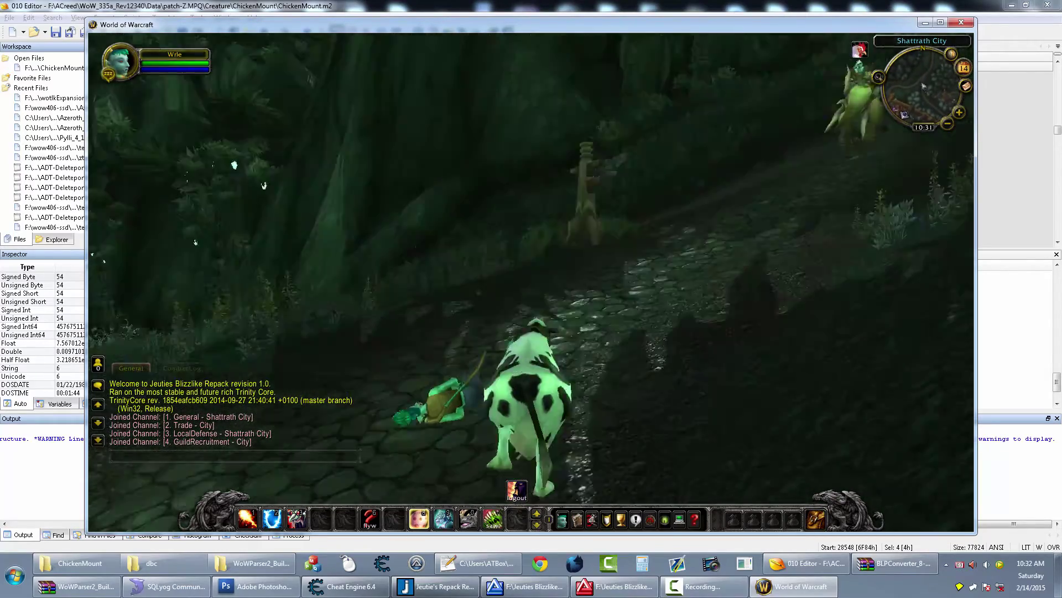
# Step: Switch to 010 Editor and expand _Attachment[1], _Attachment[2] and _Attachment[3] to compare their Bone values
pyautogui.hotkey('alt', 'Tab')
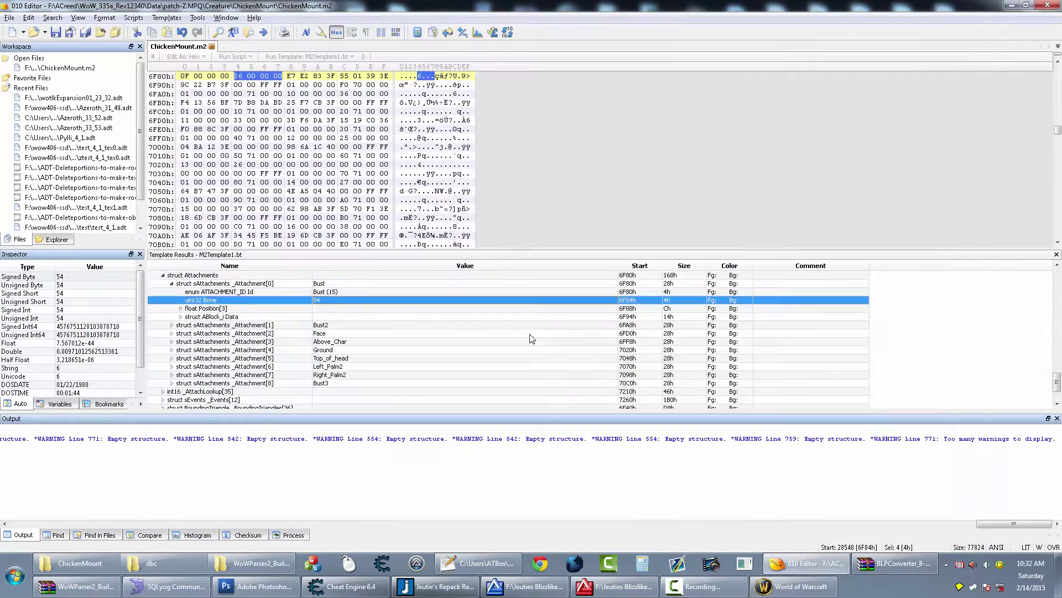
pyautogui.click(333, 325)
pyautogui.doubleClick(277, 327)
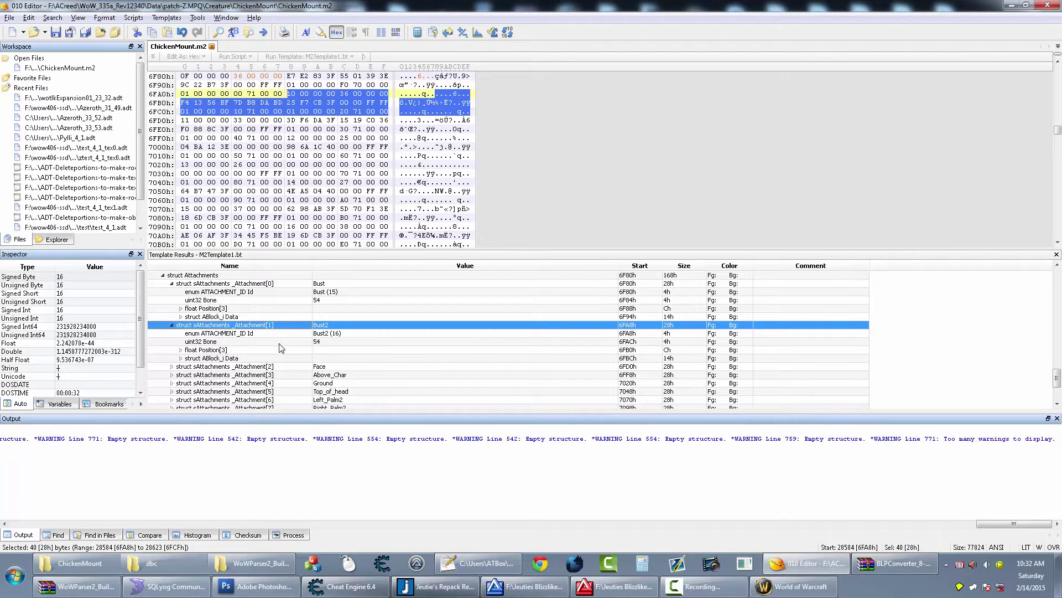
pyautogui.doubleClick(277, 369)
pyautogui.press('Down')
pyautogui.press('Down')
pyautogui.press('Down')
pyautogui.press('Down')
pyautogui.press('Down')
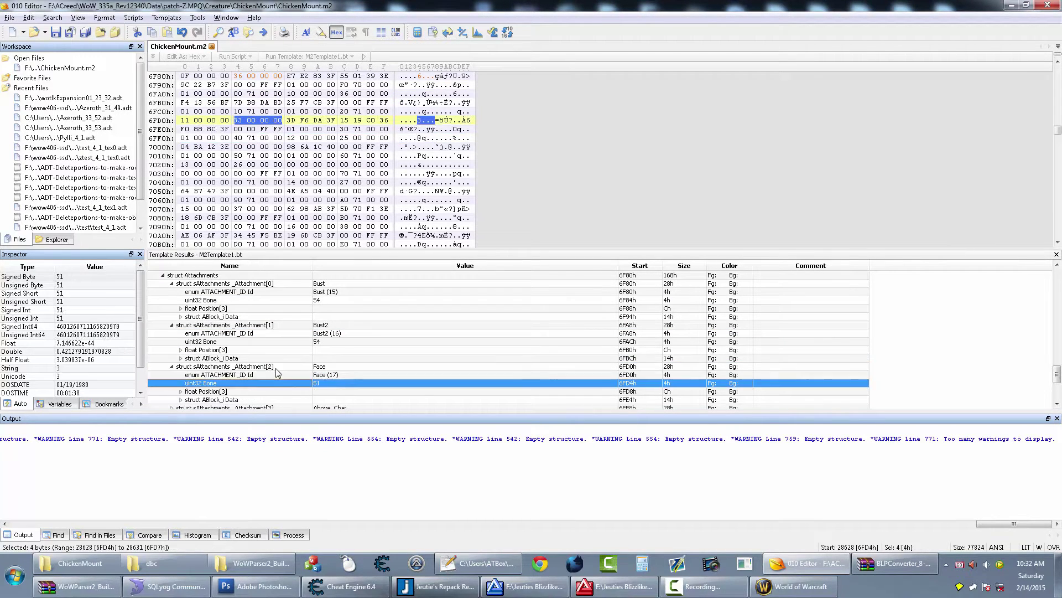
pyautogui.press('Down')
pyautogui.press('Down')
pyautogui.press('Down')
pyautogui.press('Down')
pyautogui.doubleClick(276, 368)
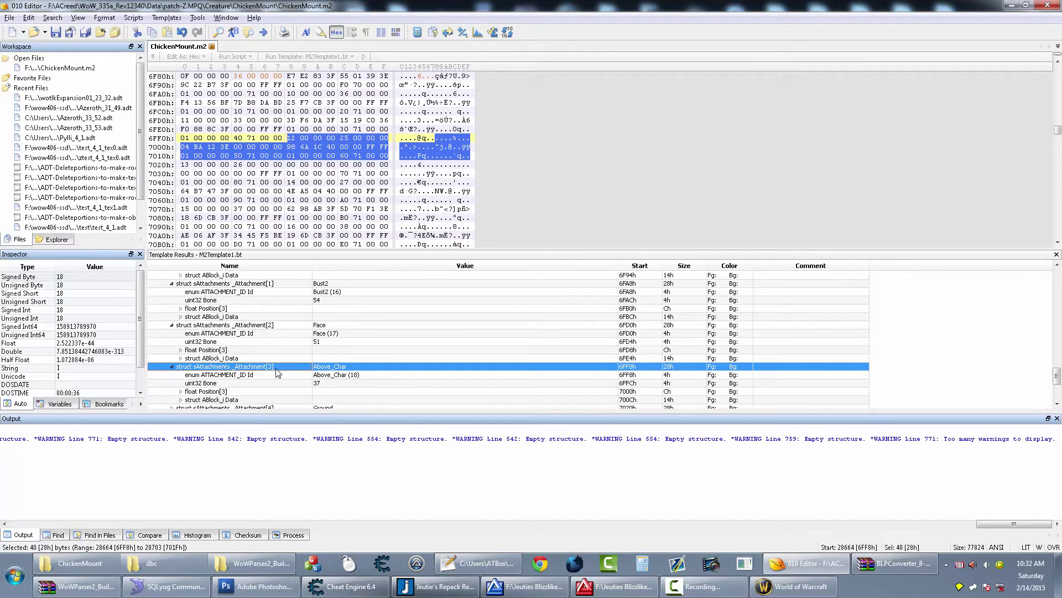
# Step: Undo the last Bone change of _Attachment[0]
pyautogui.hotkey('ctrl', 'Up')
pyautogui.hotkey('ctrl', 'Up')
pyautogui.hotkey('ctrl', 'Up')
pyautogui.hotkey('ctrl', 'z')
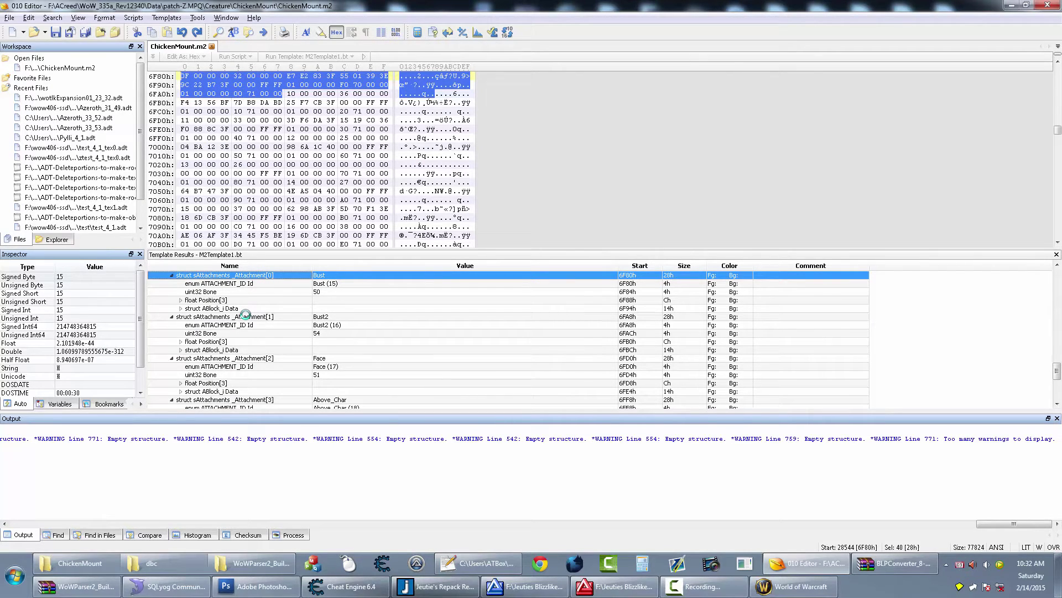
# Step: Collapse _Attachment[1] to _Attachment[3] and expand the Position[3] array of _Attachment[0]
pyautogui.doubleClick(246, 316)
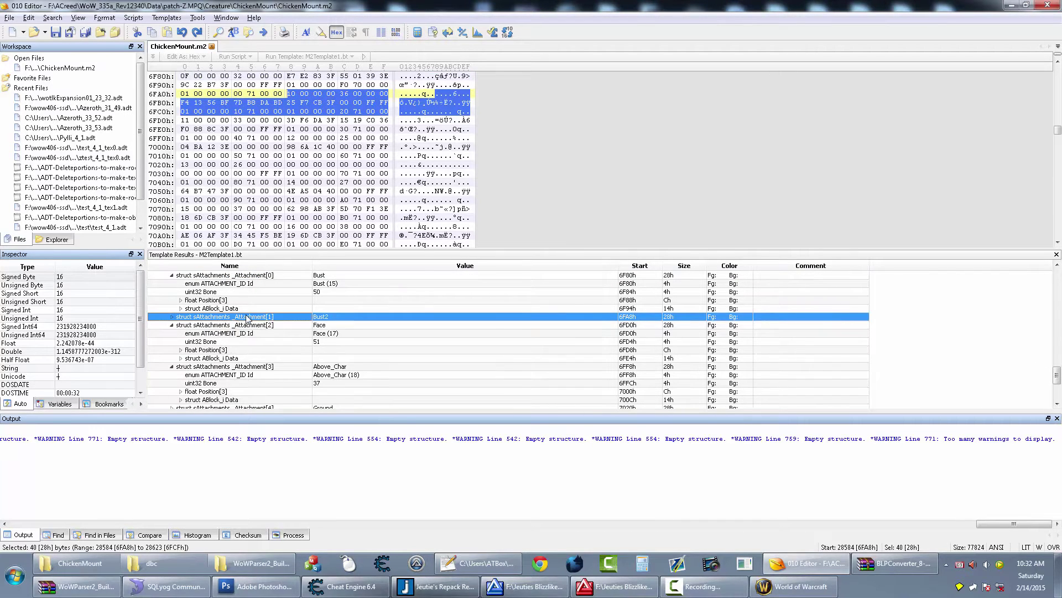
pyautogui.doubleClick(245, 325)
pyautogui.doubleClick(244, 333)
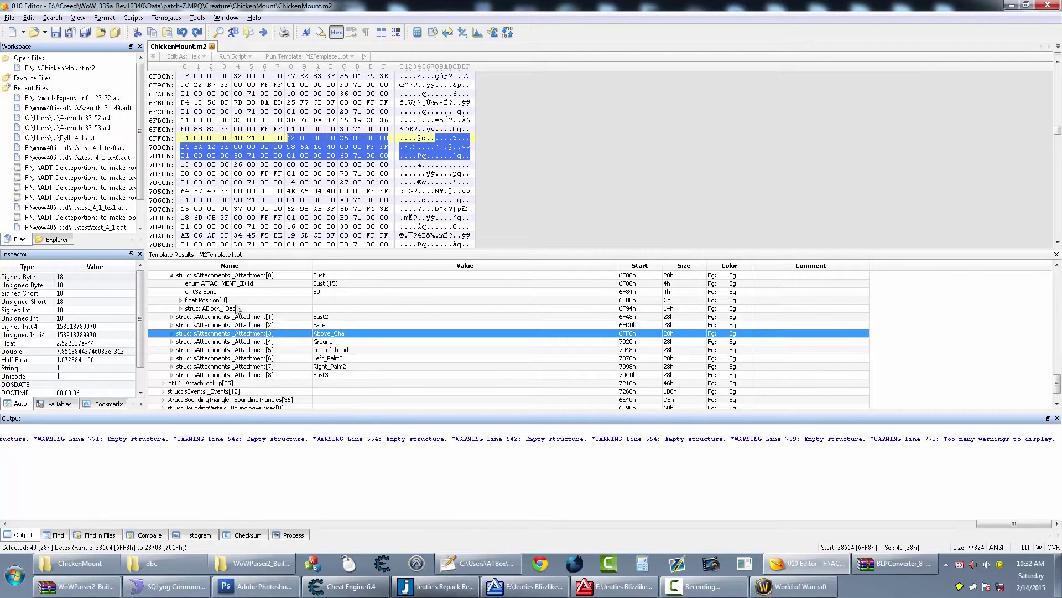
pyautogui.hotkey('alt', 'Tab')
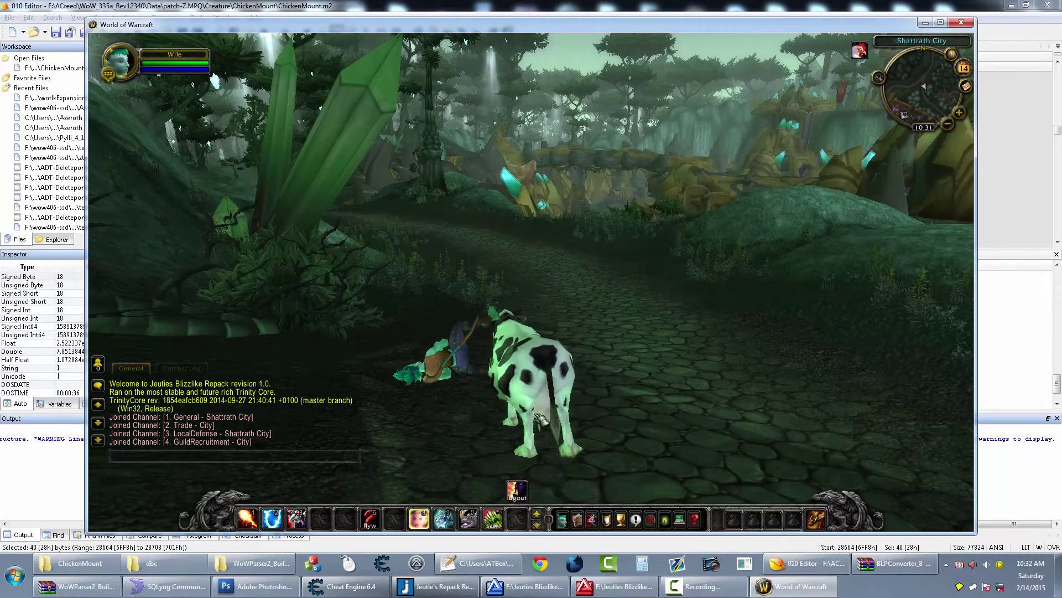
pyautogui.hotkey('alt', 'Tab')
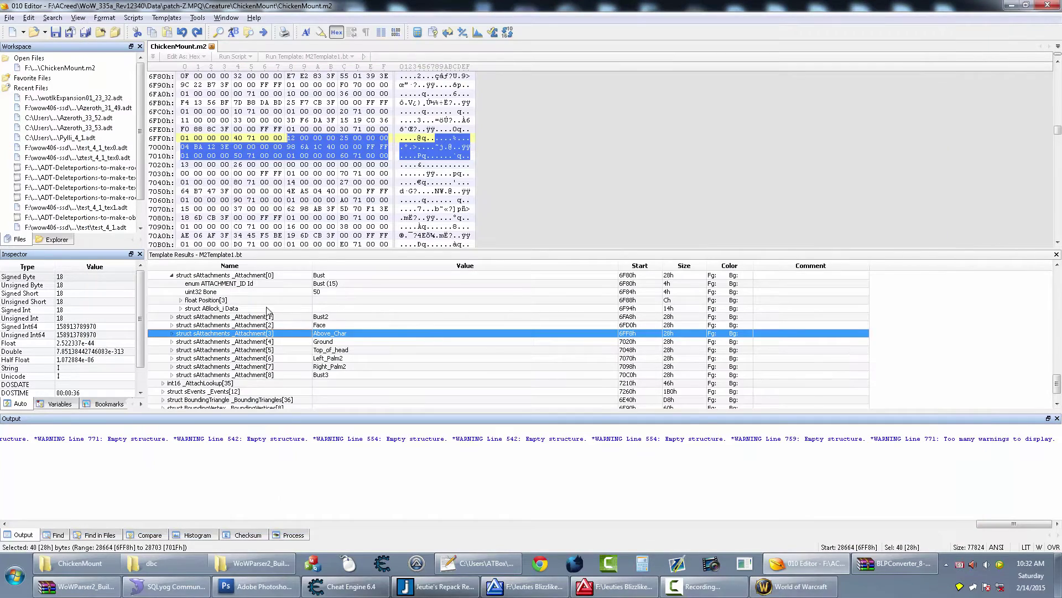
pyautogui.doubleClick(217, 300)
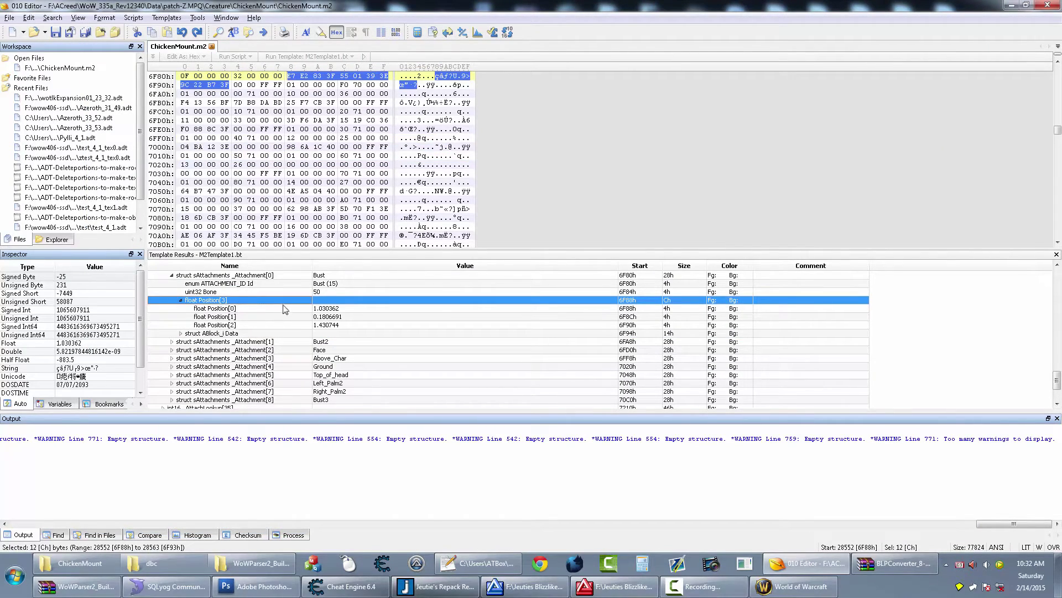
# Step: Examine the three Position values of _Attachment[0] and compare them with the rider's placement in World of Warcraft
pyautogui.press('Up')
pyautogui.press('Up')
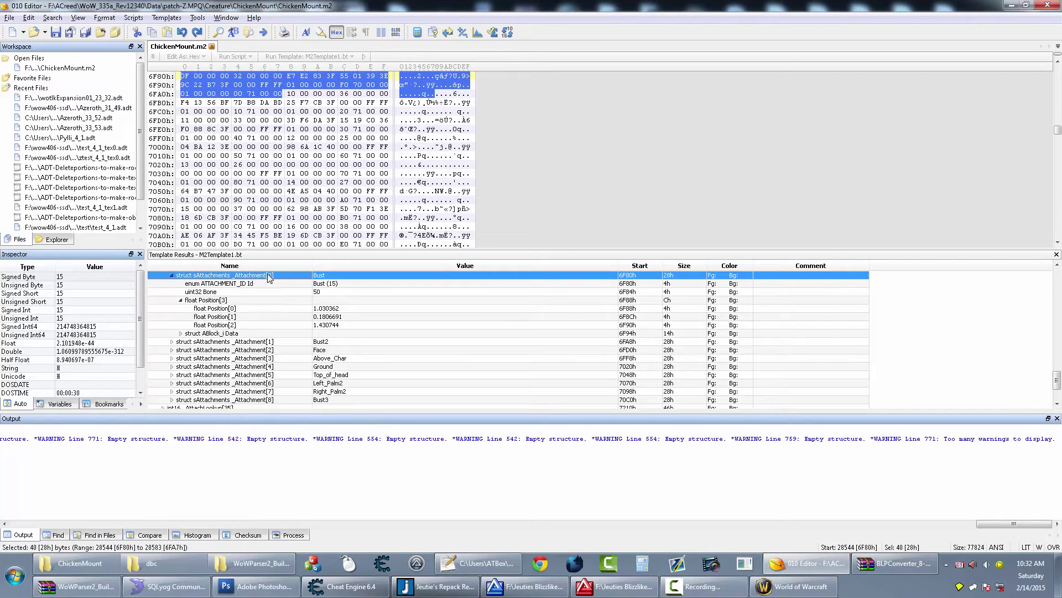
pyautogui.click(339, 309)
pyautogui.click(332, 317)
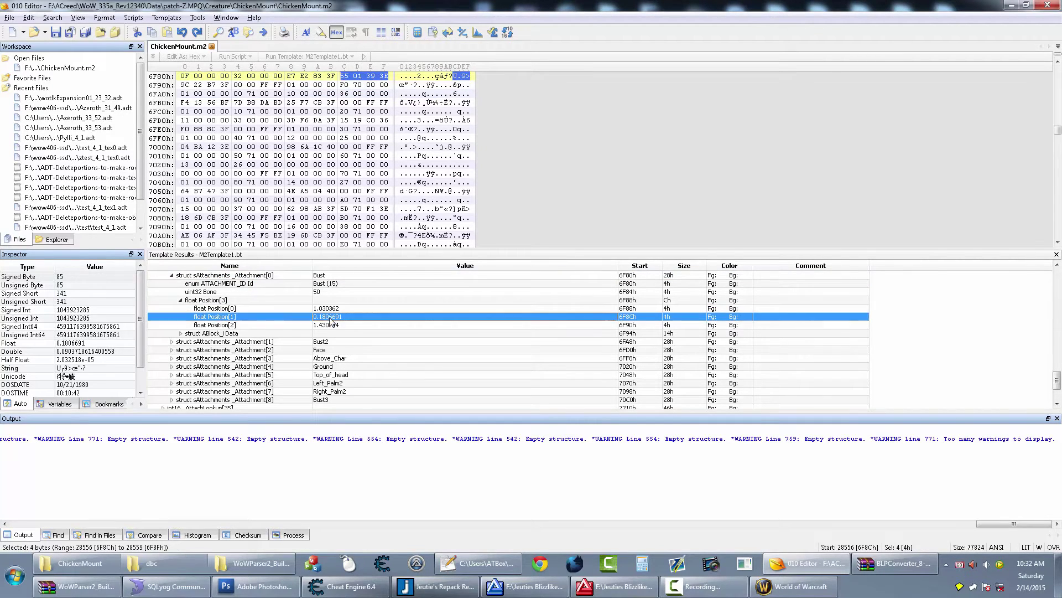
pyautogui.click(331, 324)
pyautogui.click(334, 309)
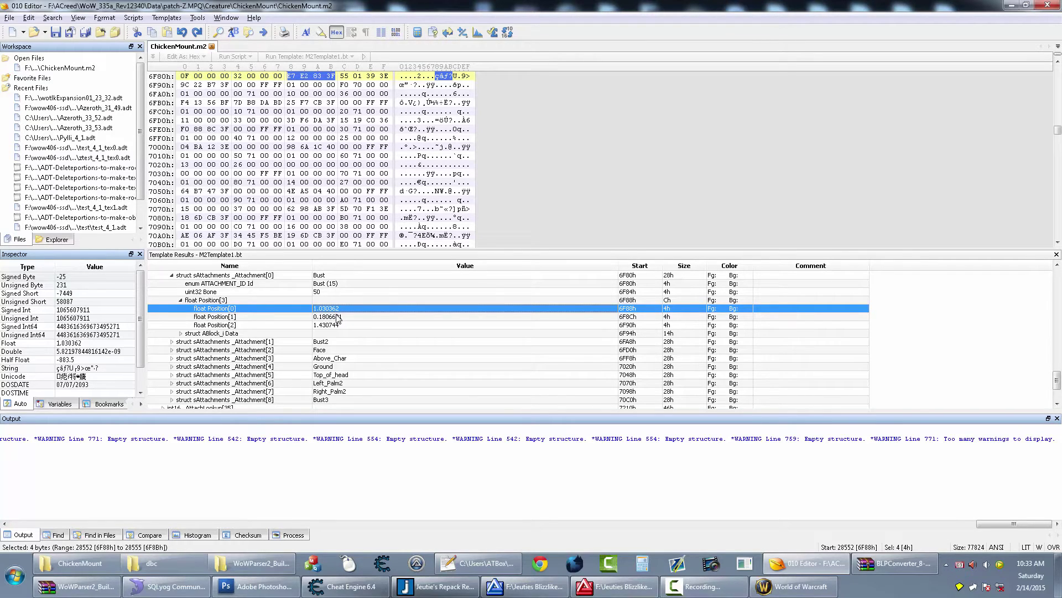
pyautogui.hotkey('alt', 'Tab')
pyautogui.hotkey('alt', 'Tab')
pyautogui.hotkey('alt', 'Tab')
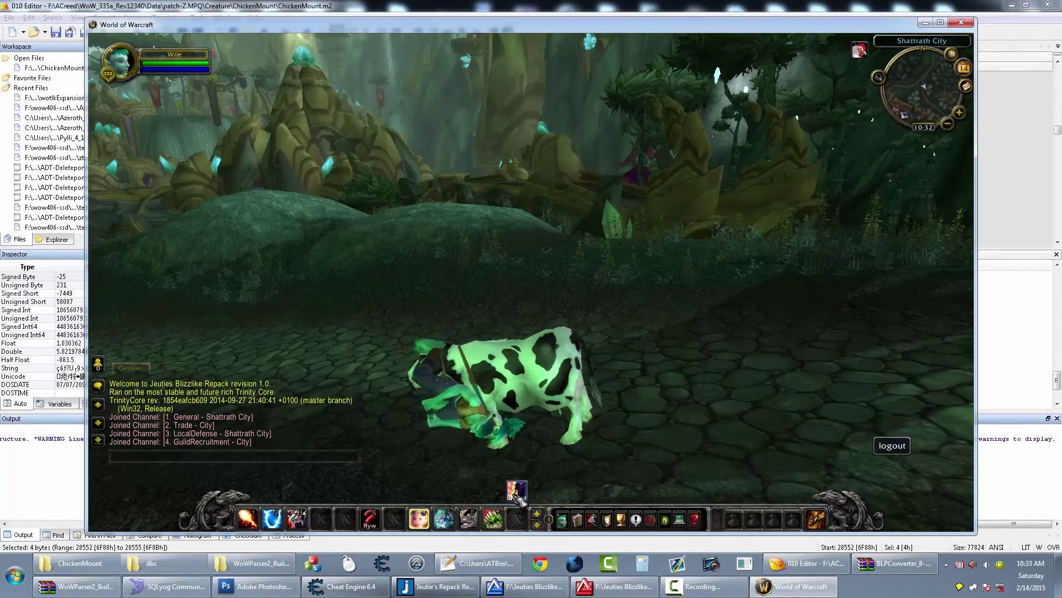
pyautogui.hotkey('alt', 'Tab')
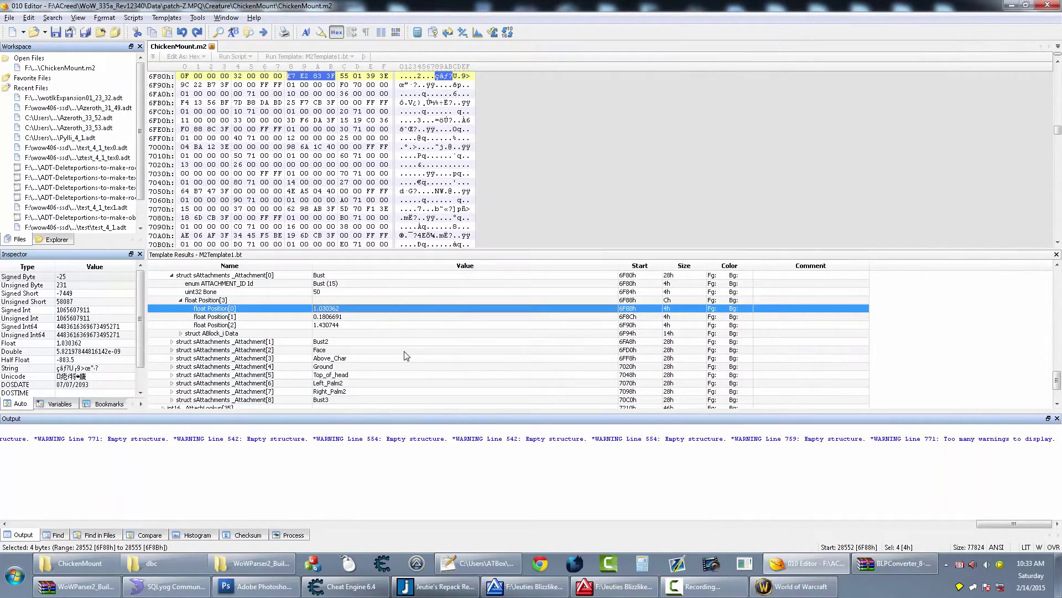